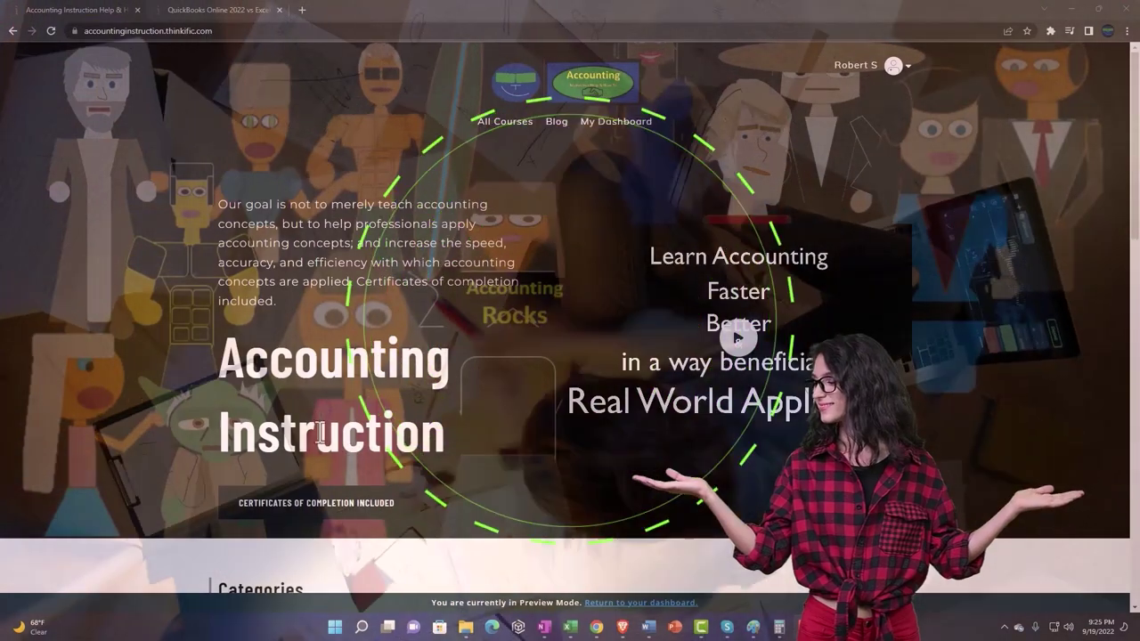
- Browse the homepage Categories grid, then switch to the QuickBooks Online 2022 vs Excel lesson tab
scroll(157, 496, "down", 5)
scroll(157, 489, "down", 2)
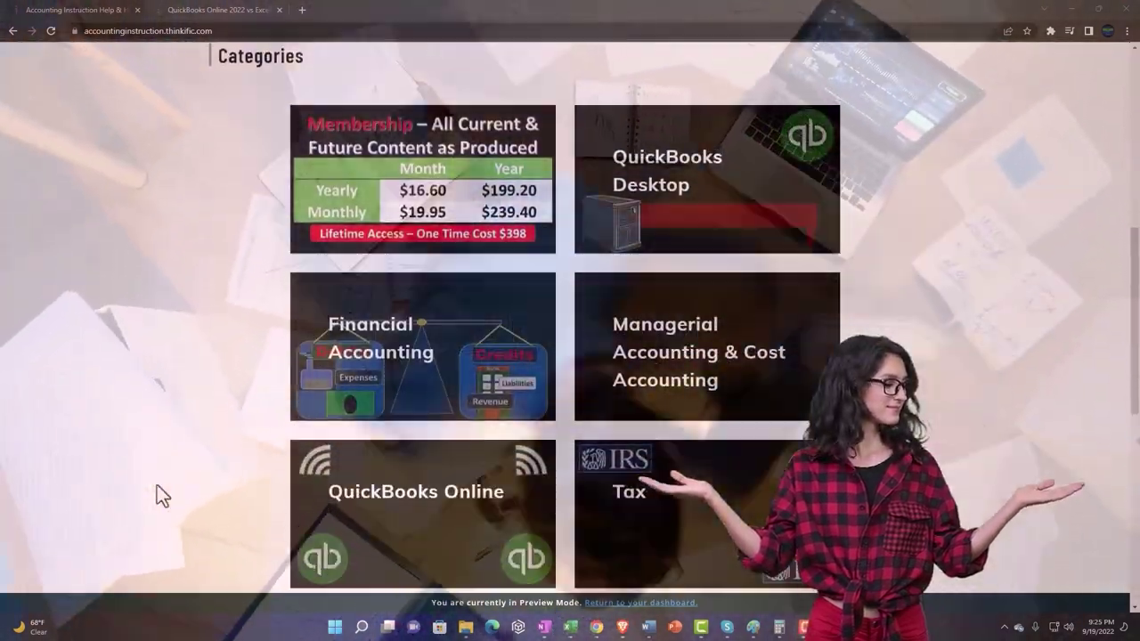
scroll(157, 489, "down", 2)
scroll(156, 488, "down", 4)
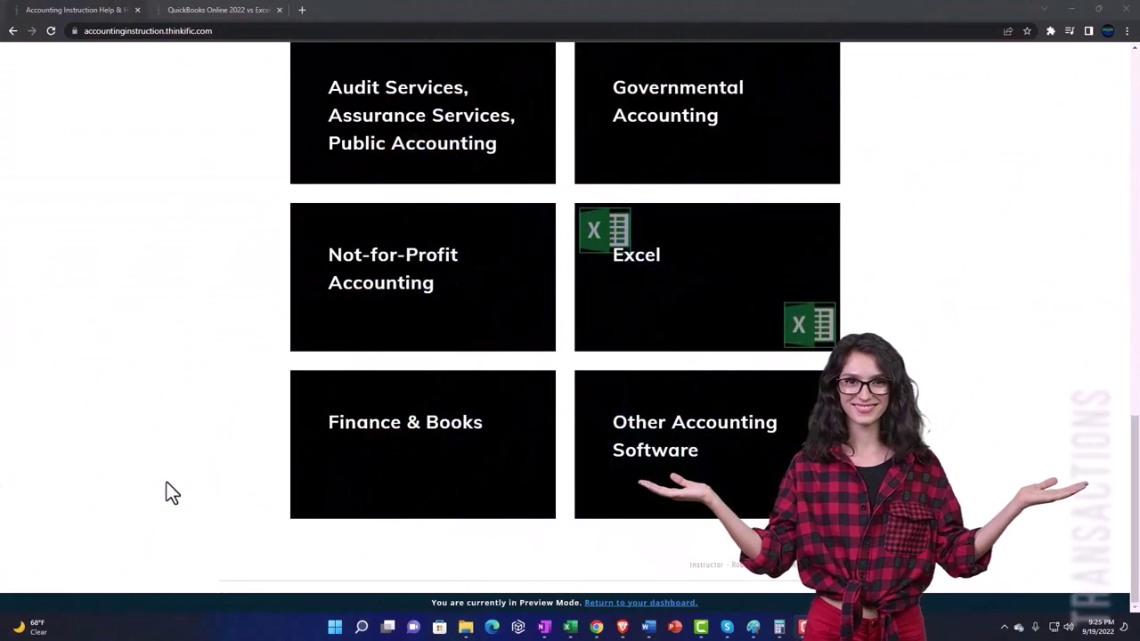
left_click(205, 13)
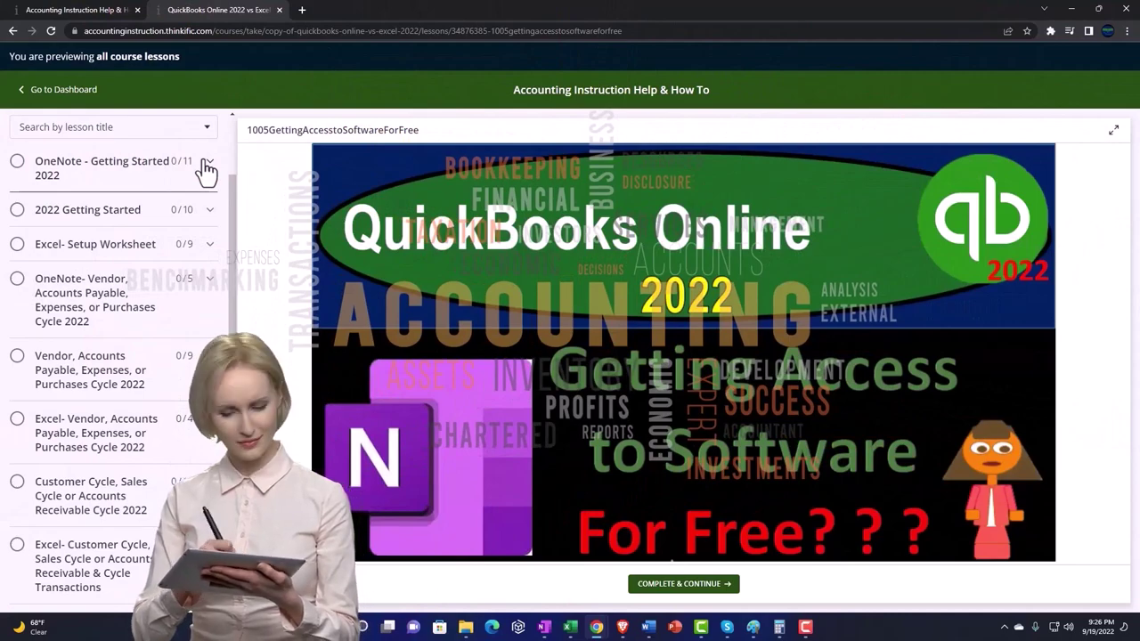
- Expand OneNote - Getting Started 2022 in the lesson sidebar to show its lessons
left_click(207, 169)
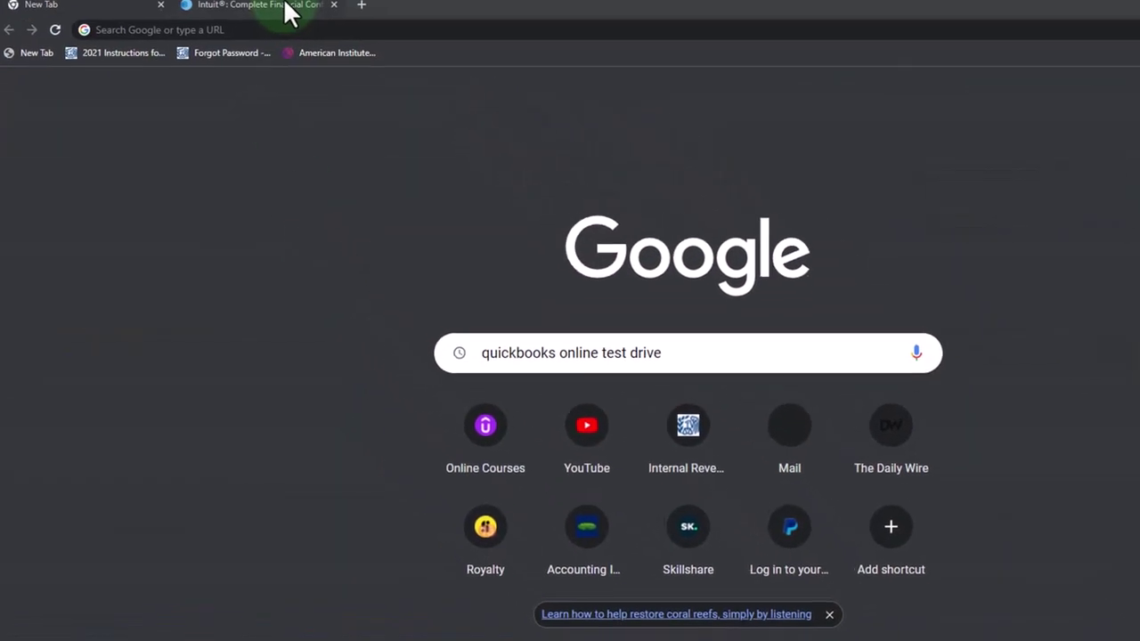
- Check the Intuit tab, then run the Google search for 'quickbooks online test drive' from the new tab
left_click(293, 13)
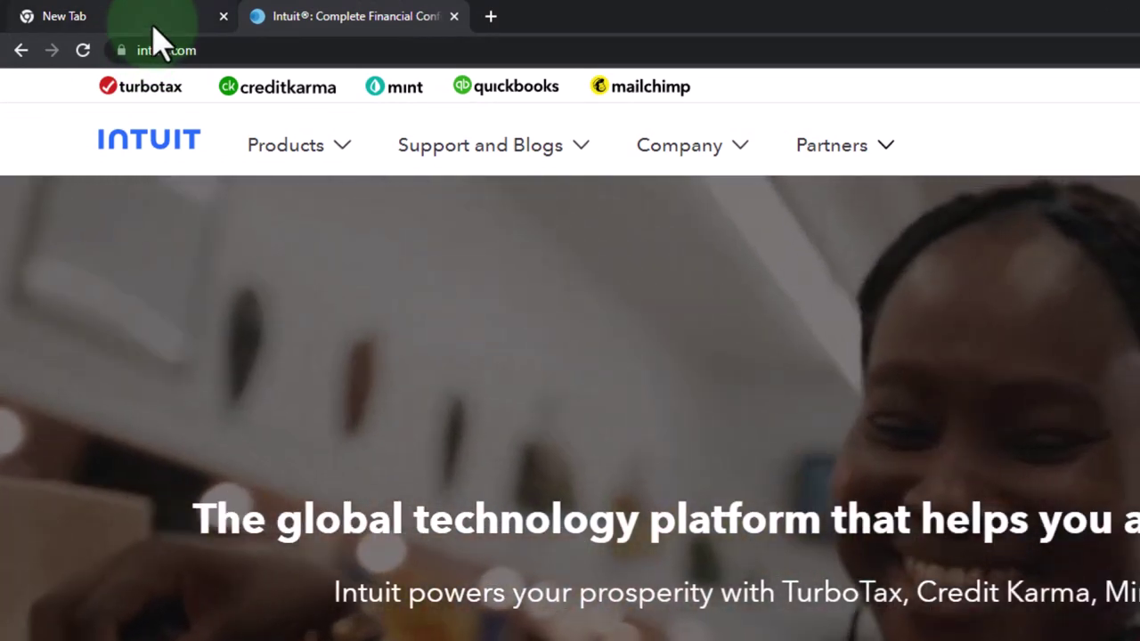
left_click(152, 27)
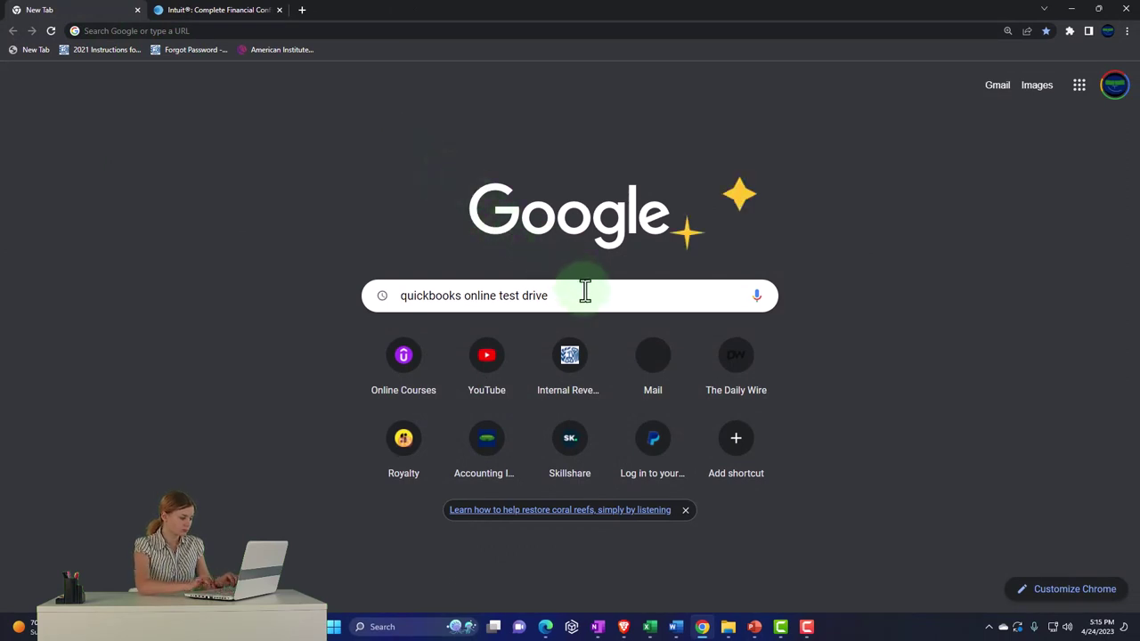
key("Return")
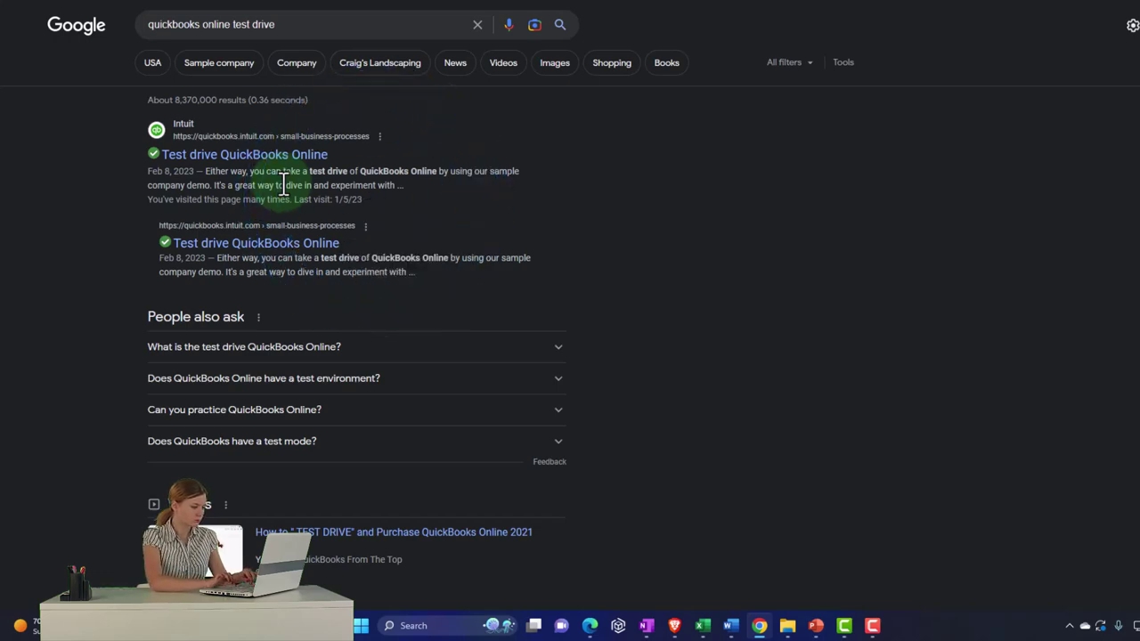
- Open Intuit's Test drive QuickBooks Online article and launch the United States test drive
left_click(245, 157, "ctrl")
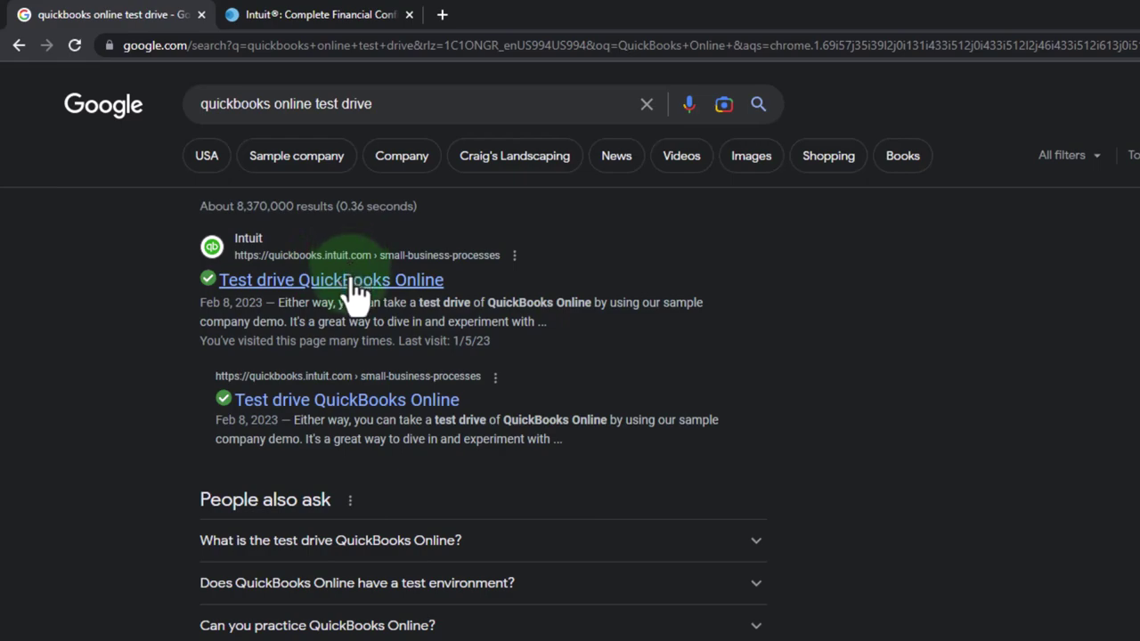
left_click(356, 290)
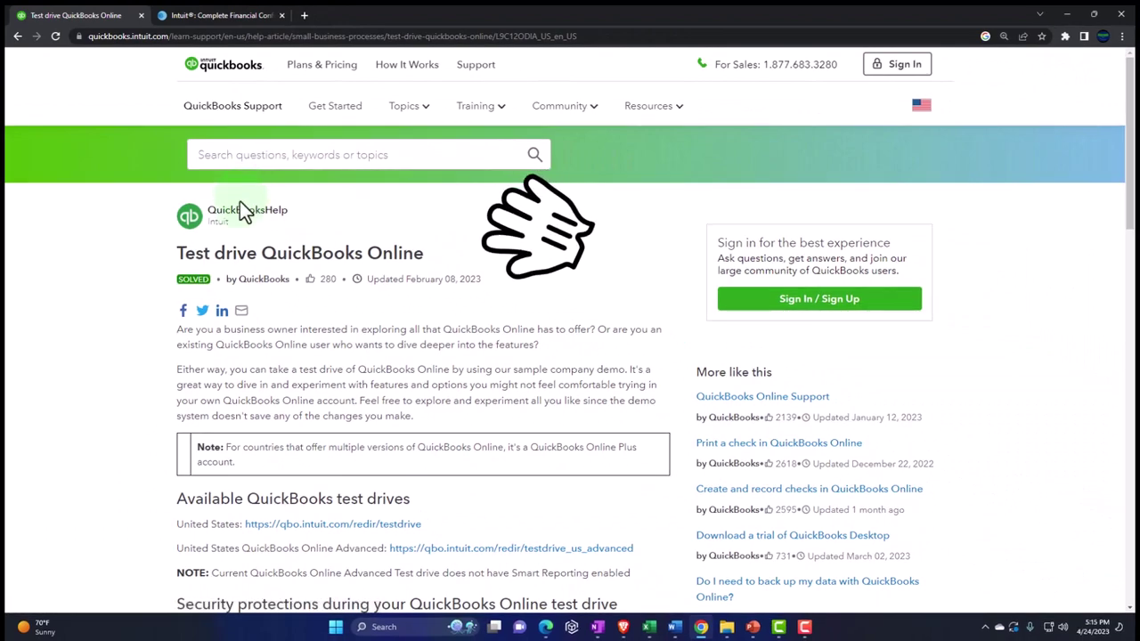
scroll(124, 316, "down", 1)
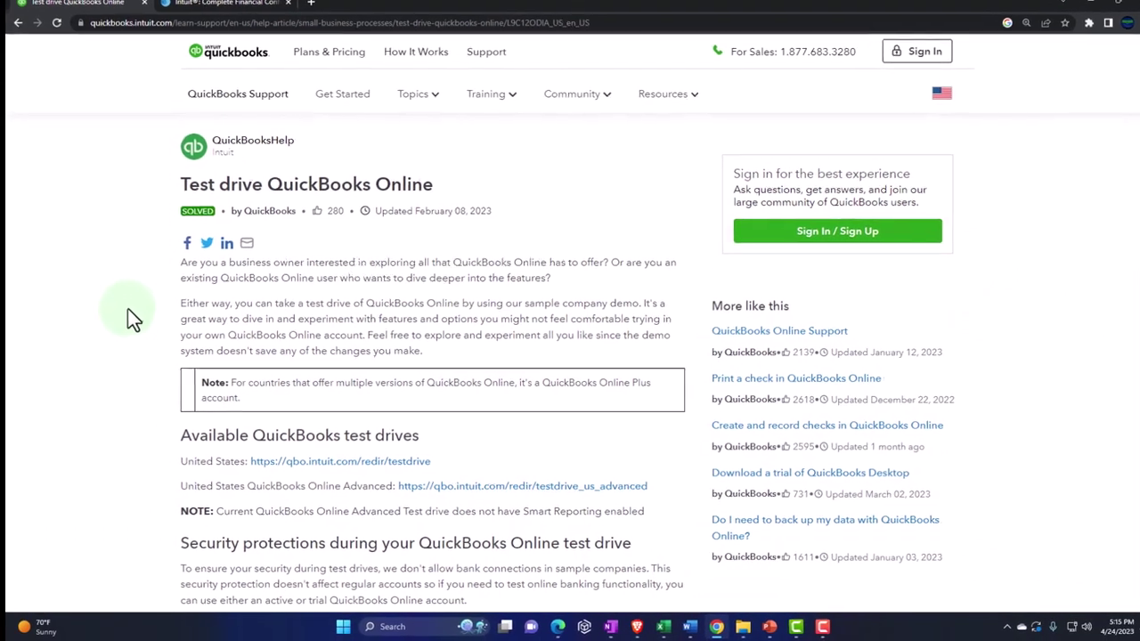
scroll(128, 312, "down", 3)
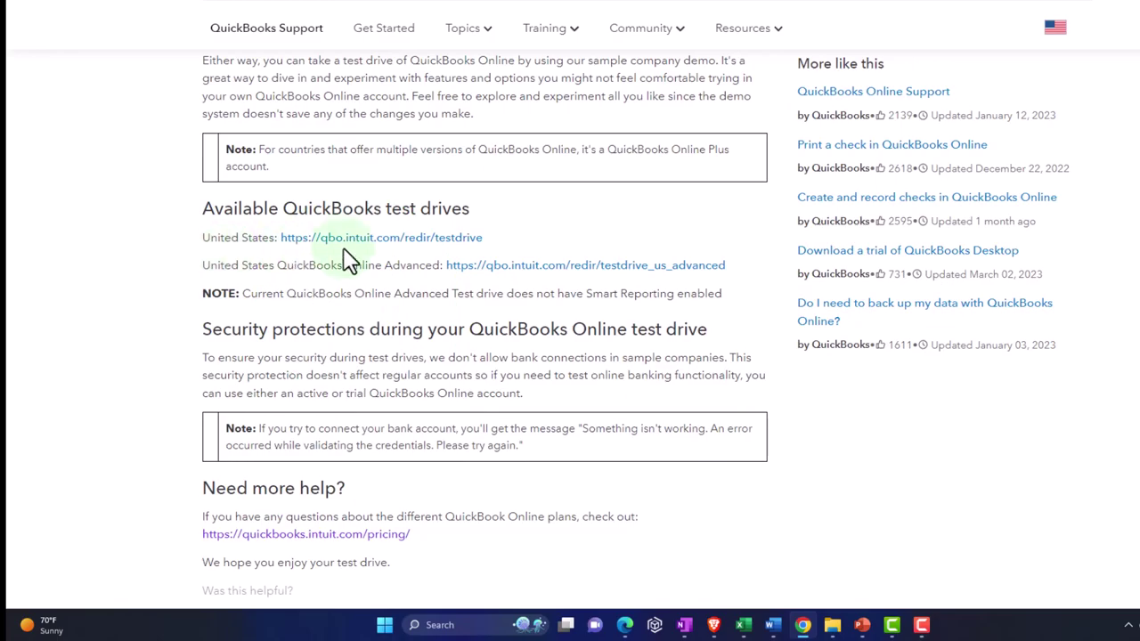
left_click(361, 242)
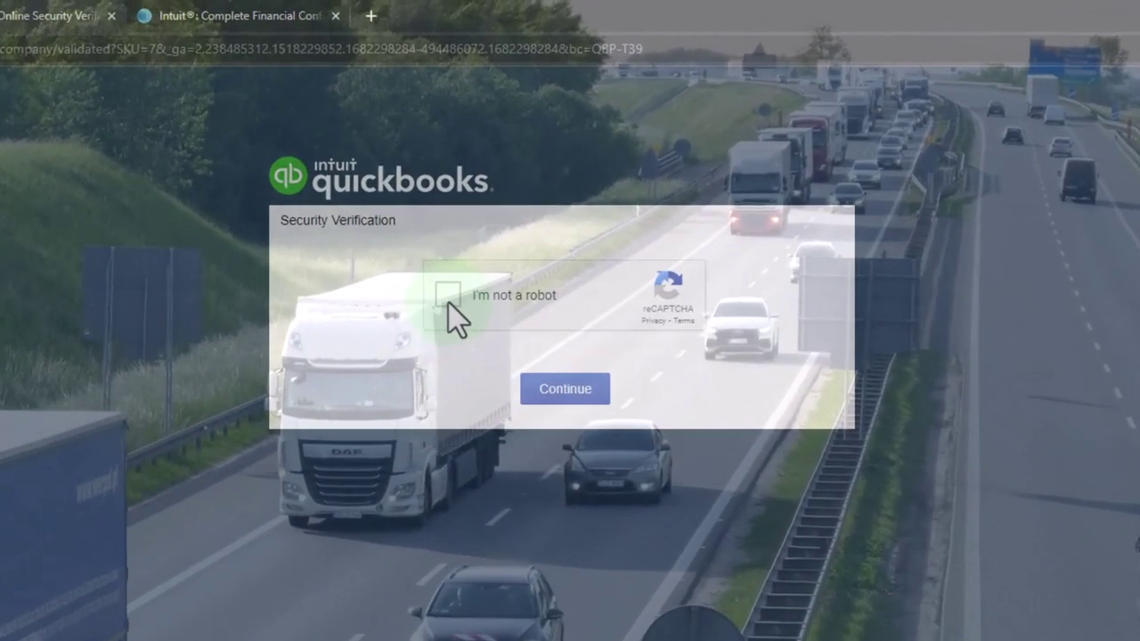
- Tick the 'I'm not a robot' reCAPTCHA checkbox on the Security Verification page
left_click(448, 298)
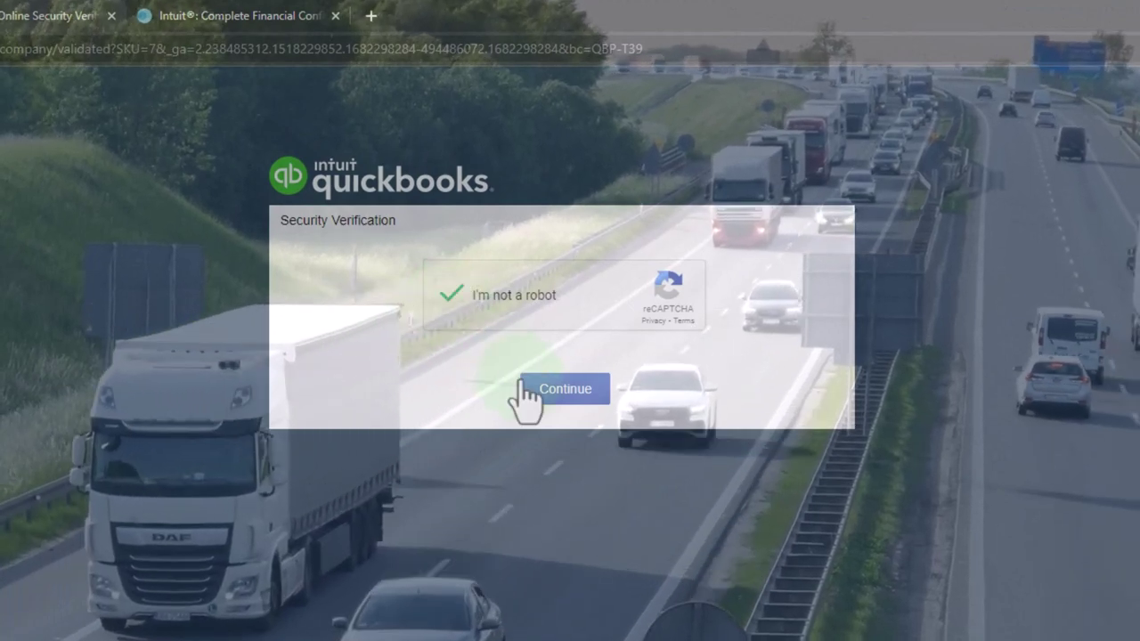
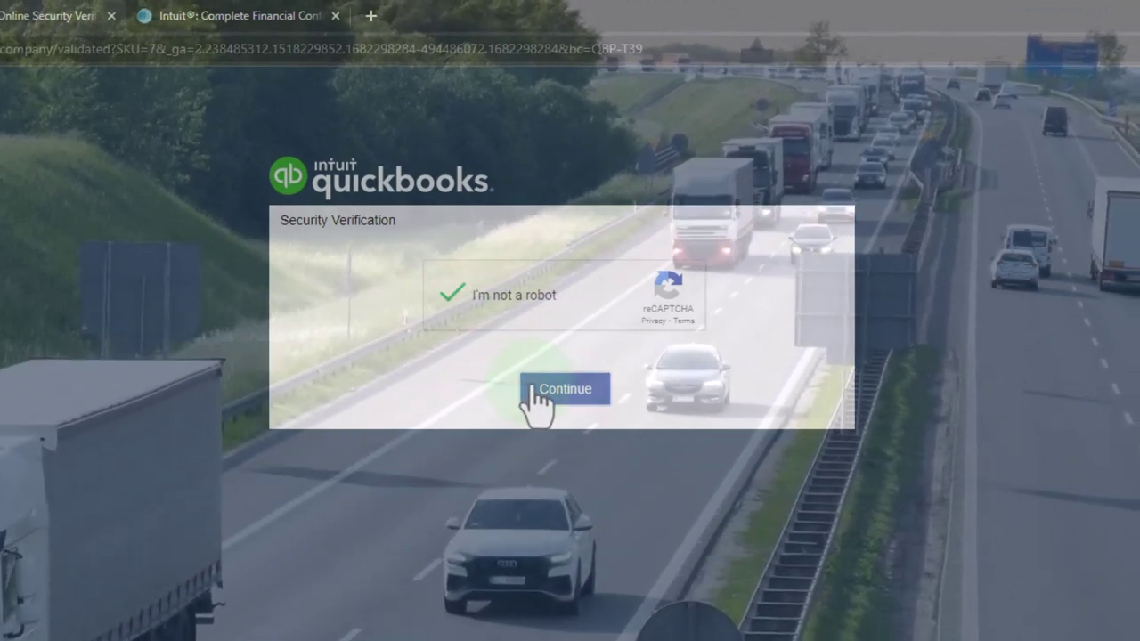
- Enter the sample company and open the Balance Sheet and Profit and Loss reports in new tabs
left_click(526, 388)
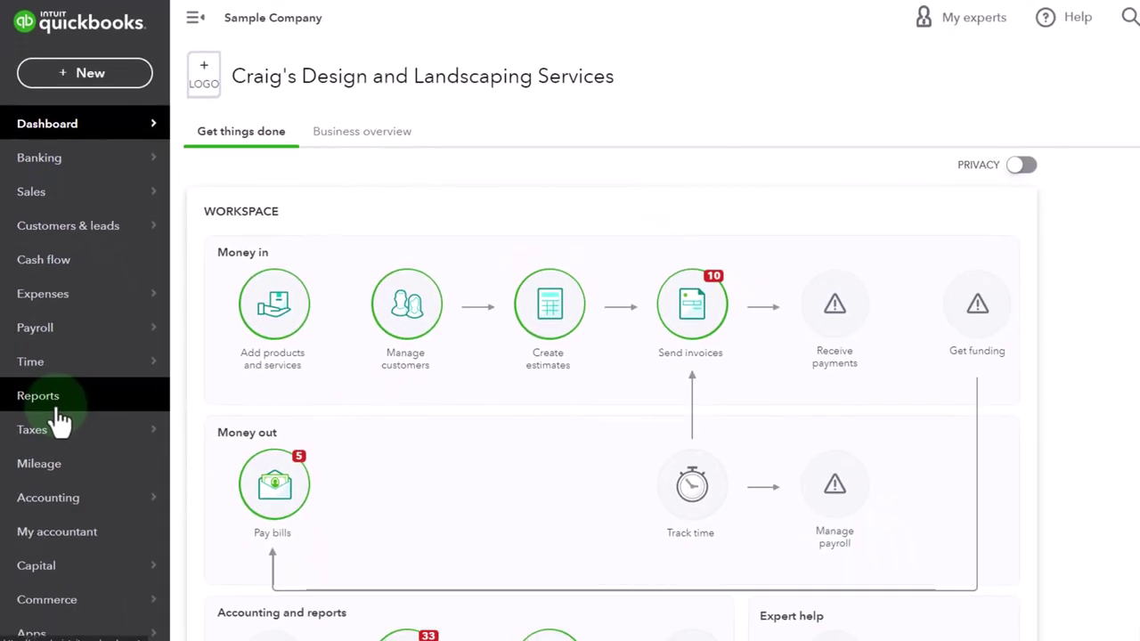
left_click(57, 412)
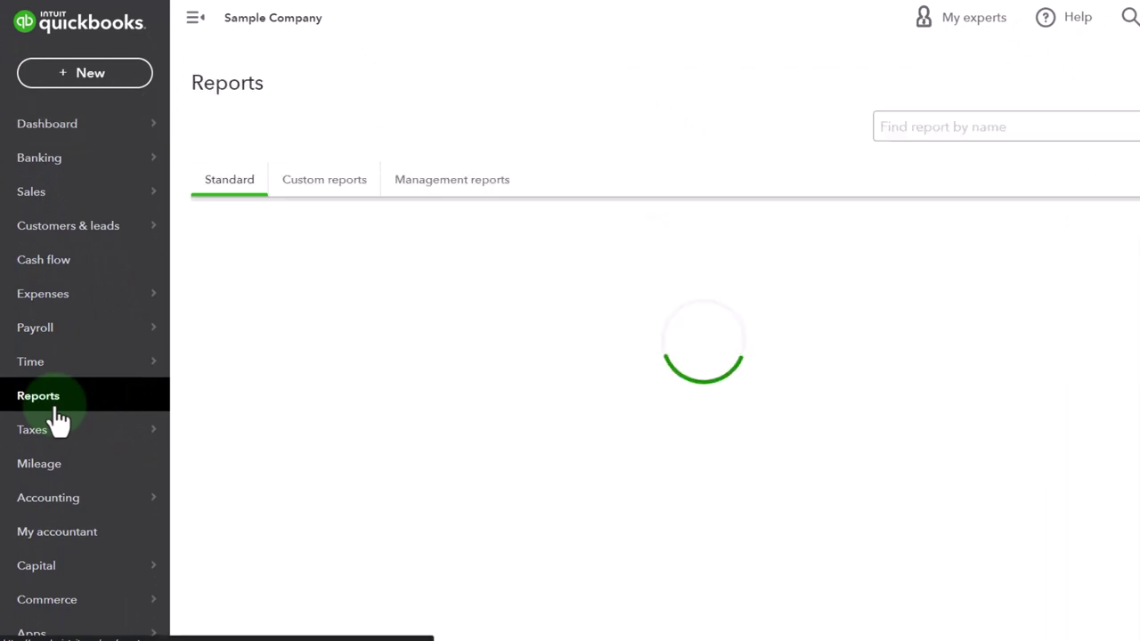
right_click(269, 354)
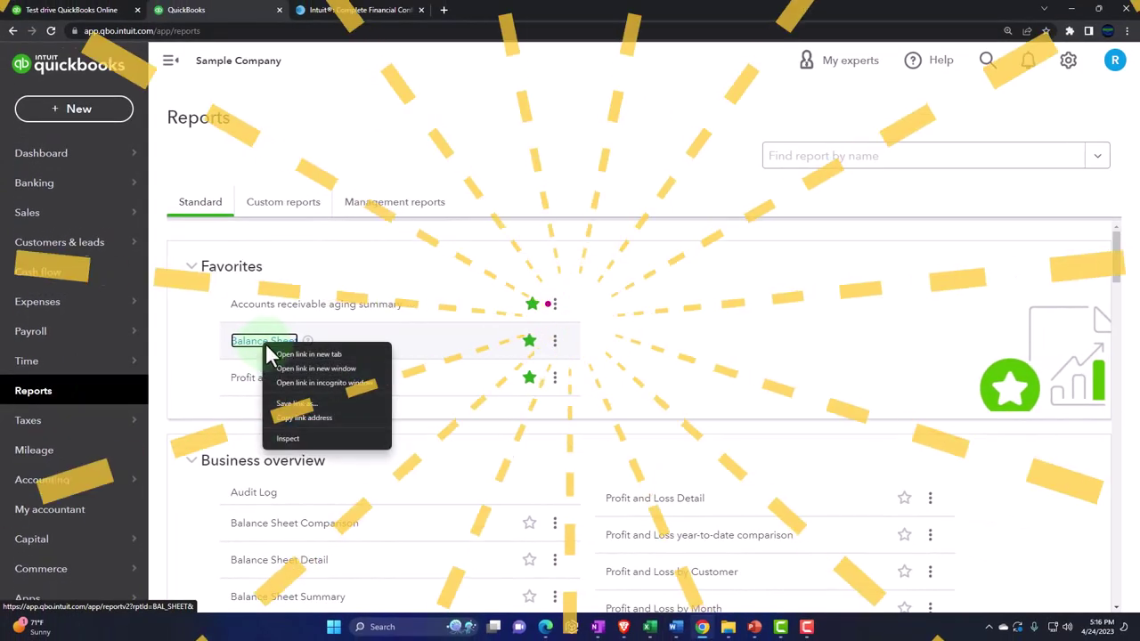
left_click(278, 354)
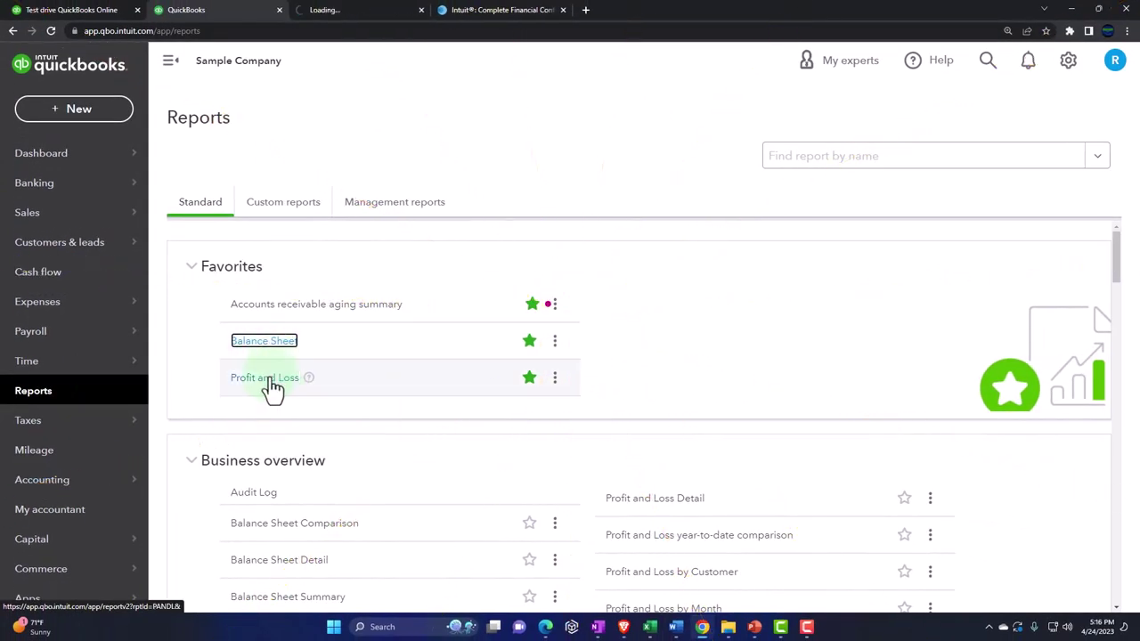
right_click(273, 392)
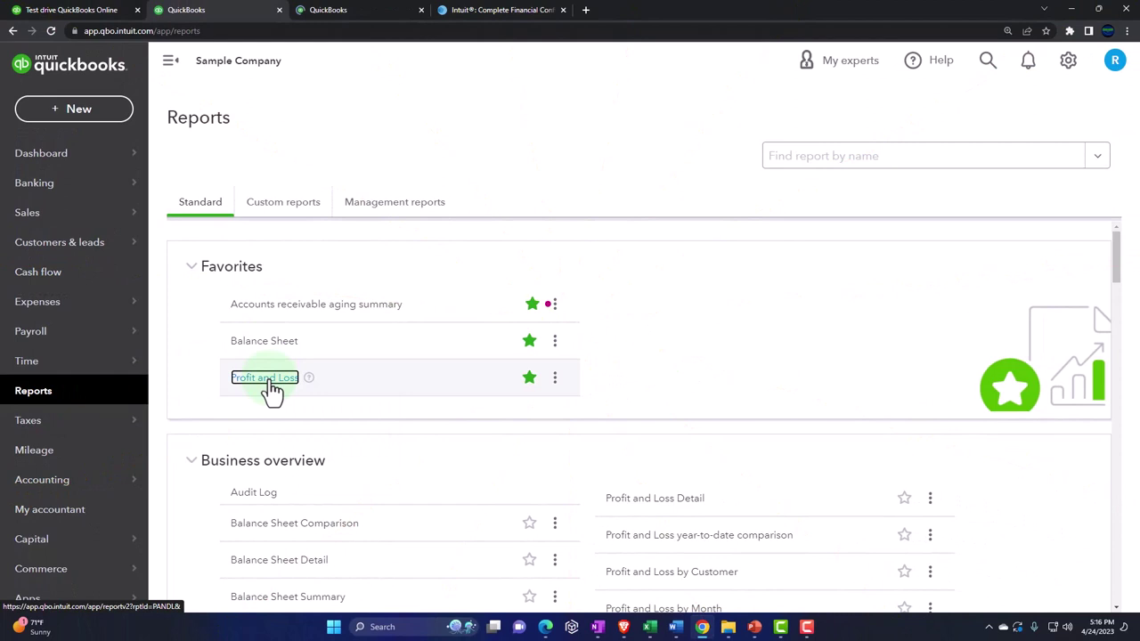
left_click(285, 395)
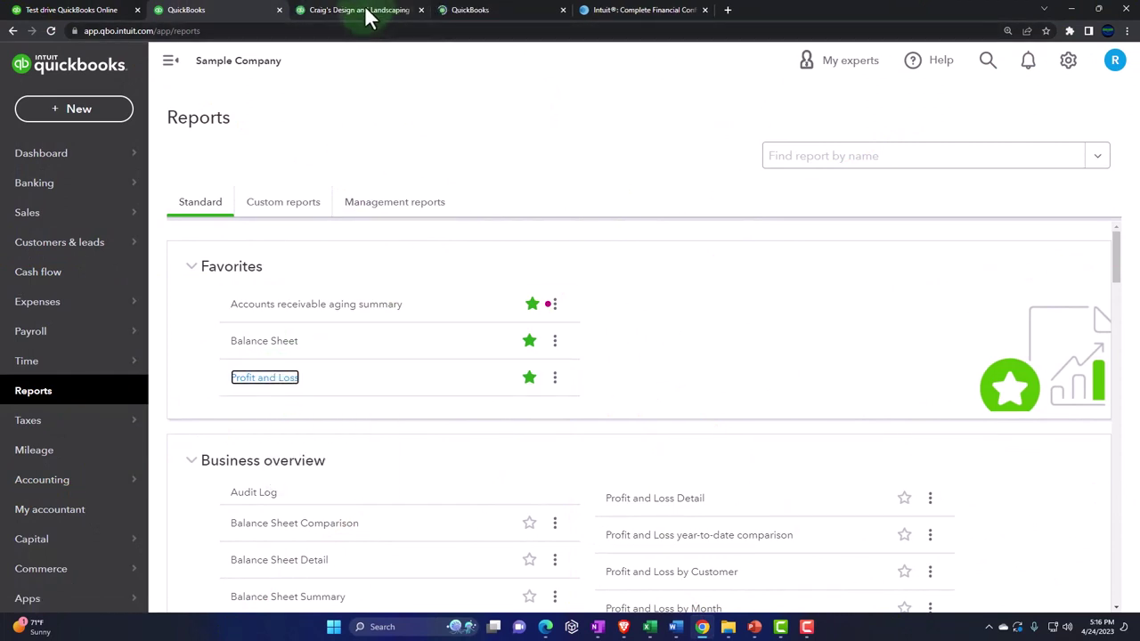
- View the Balance Sheet report, then the Profit and Loss report
left_click(367, 13)
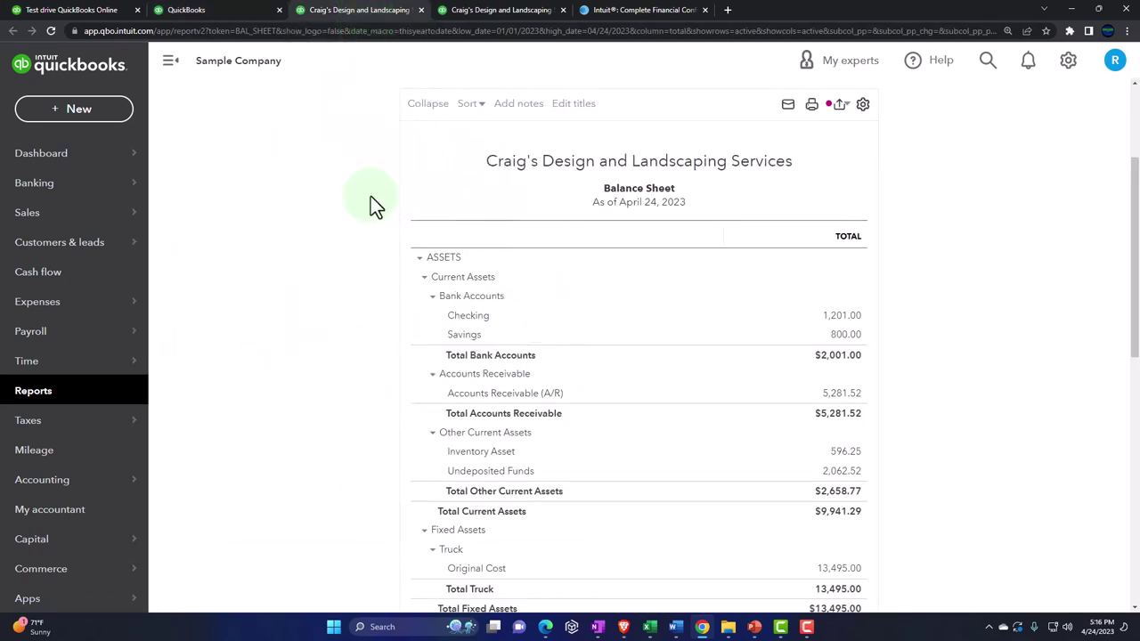
left_click(485, 12)
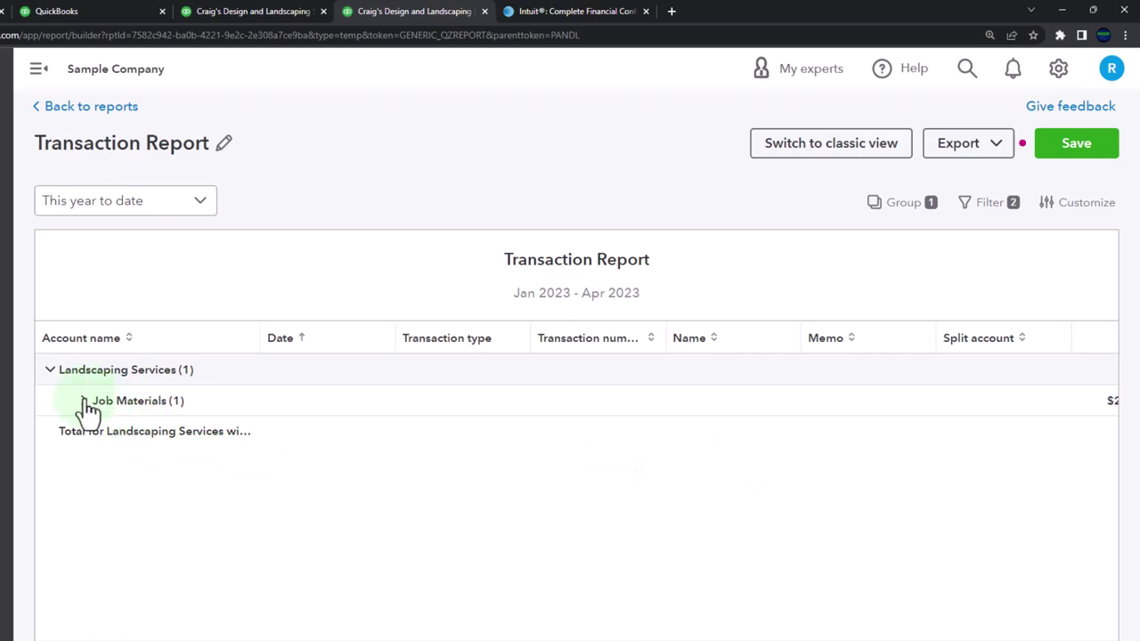
- List the Checking balance's transactions and inspect the $175.00 payment 1053, then close it
left_click(43, 111)
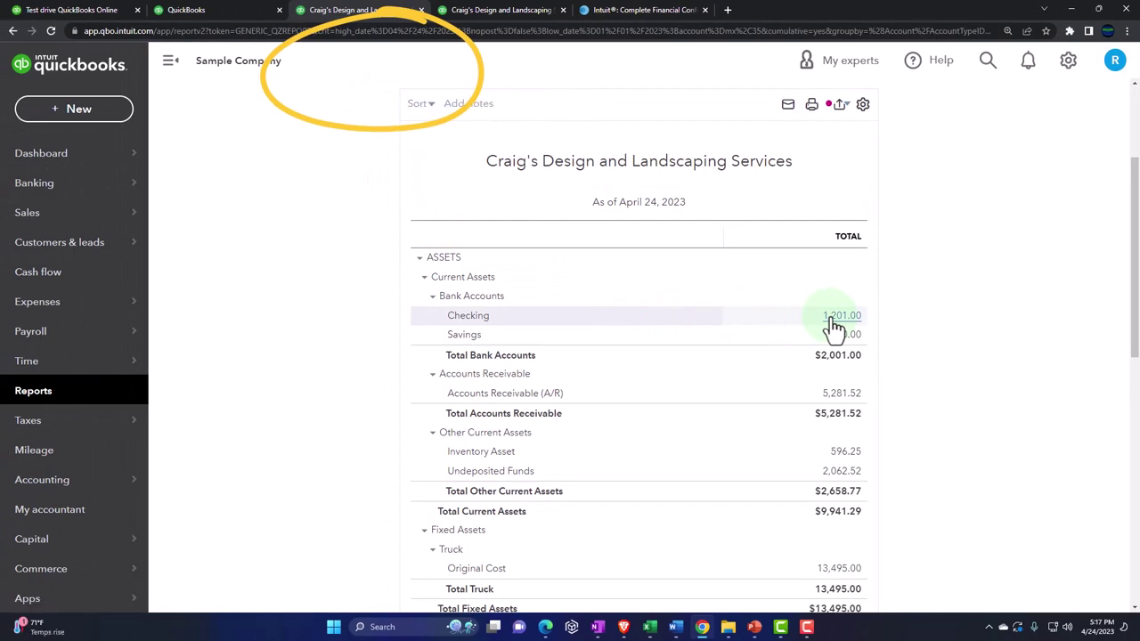
left_click(834, 319)
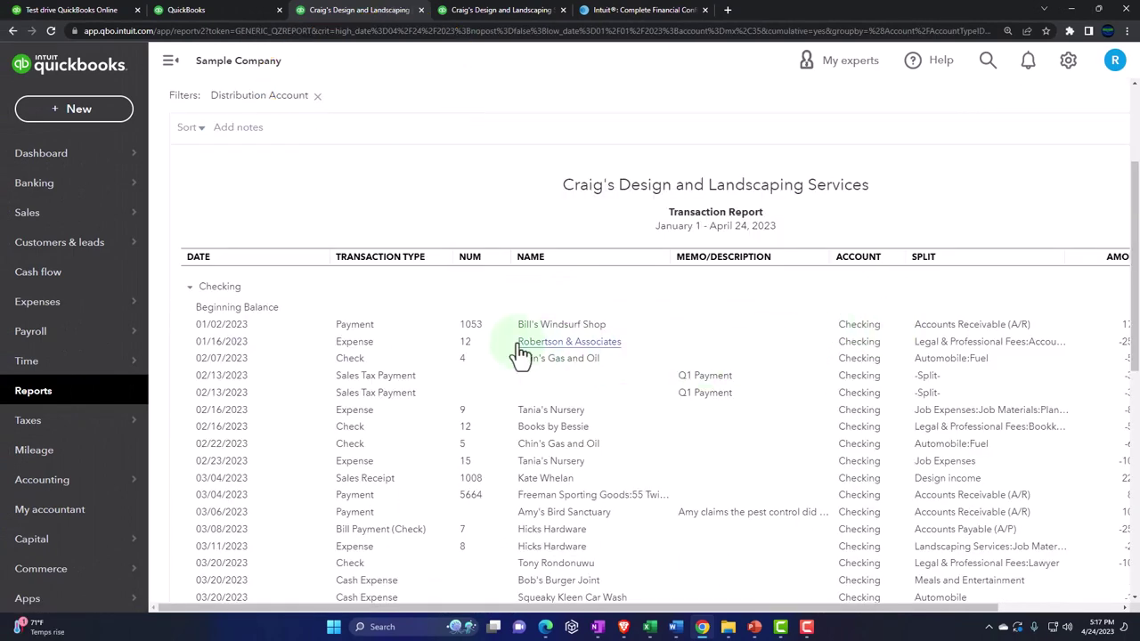
left_click(473, 329)
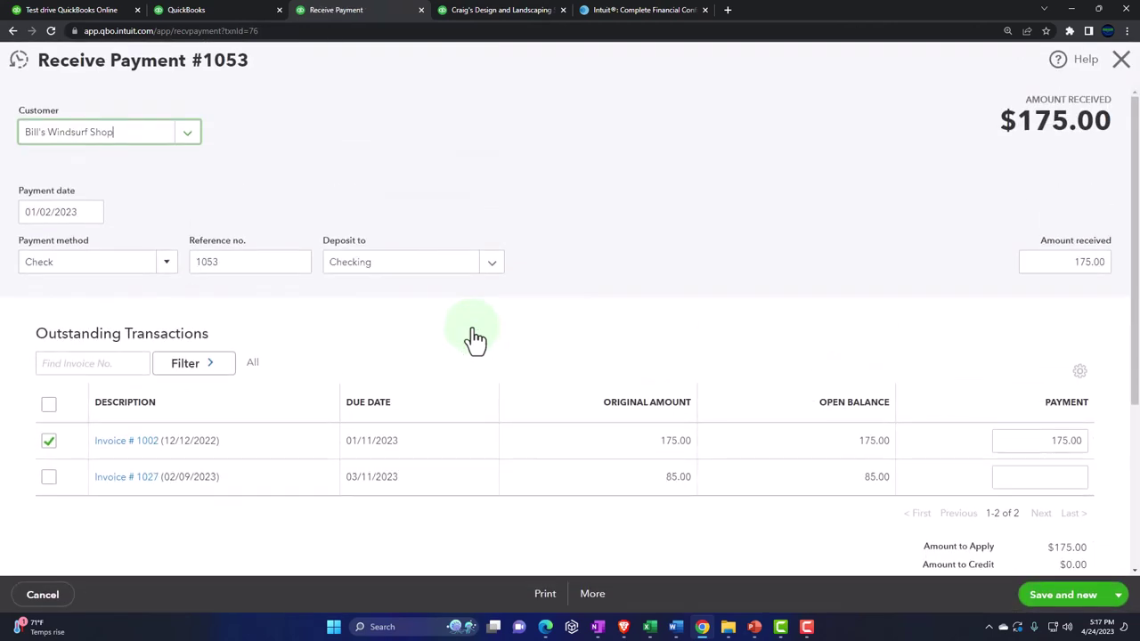
left_click(476, 330)
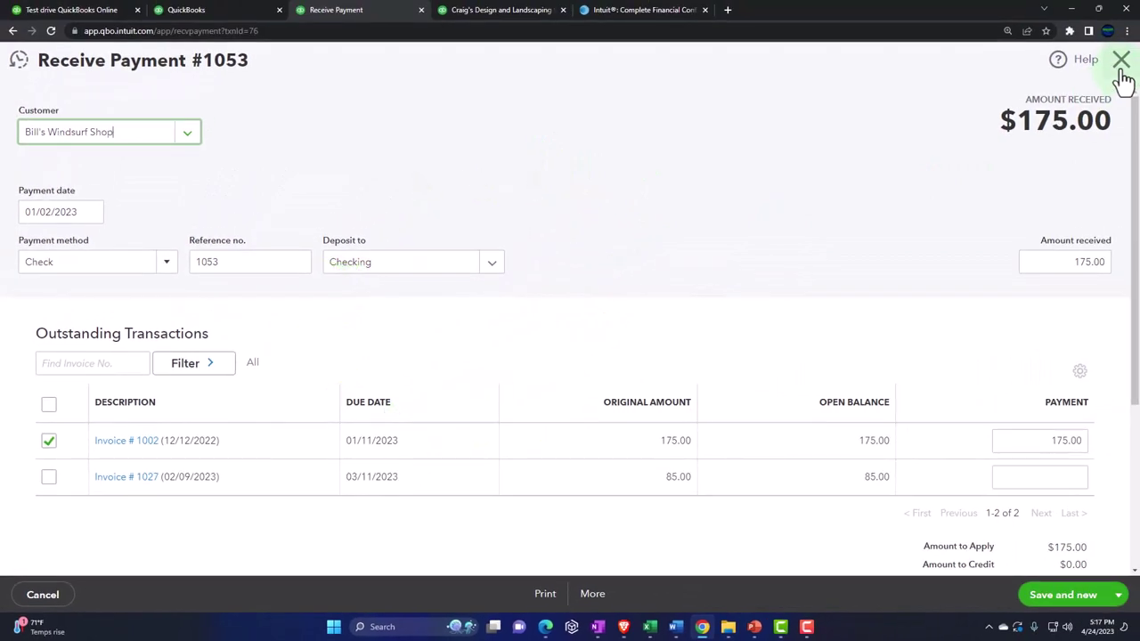
left_click(1122, 62)
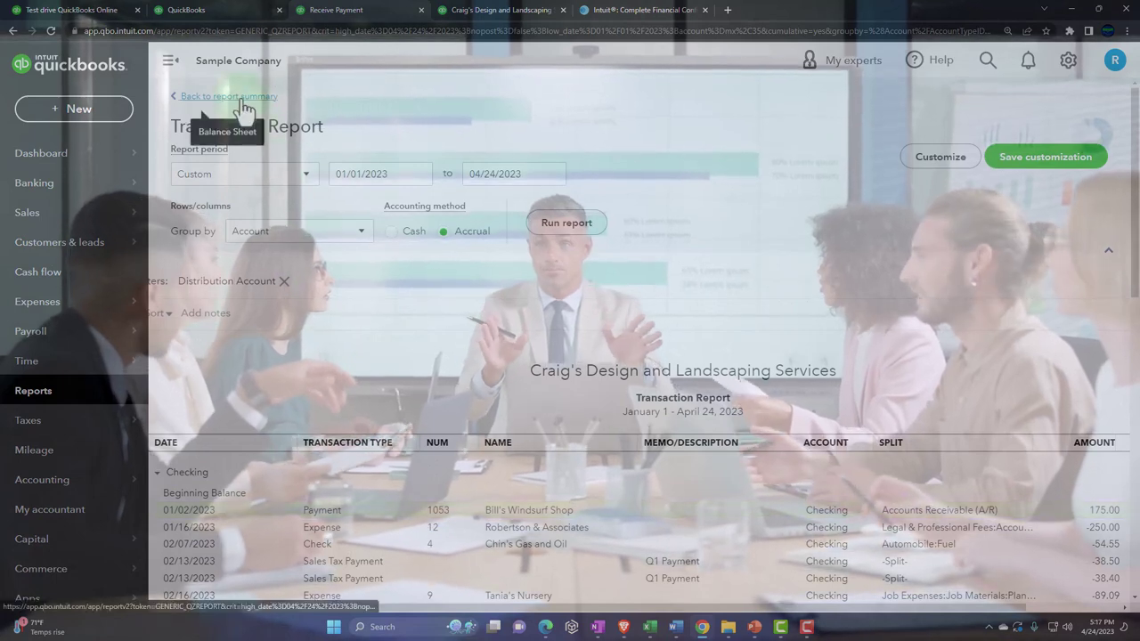
- Return to the Balance Sheet summary as of April 24, 2023
left_click(245, 98)
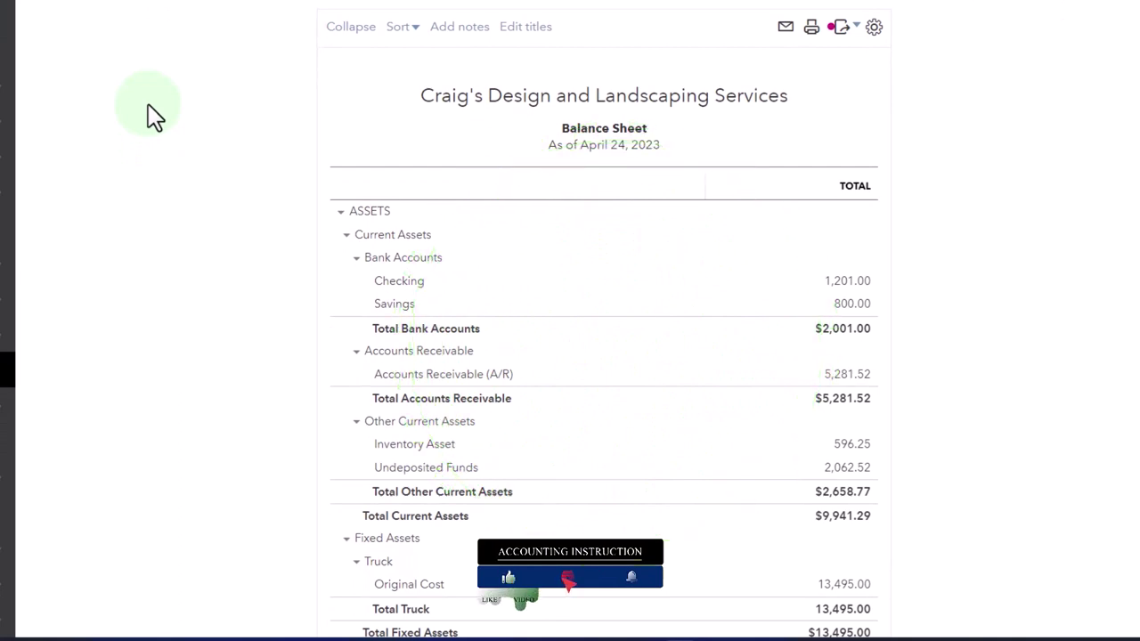
- Switch to the Intuit homepage, then back to the QuickBooks Balance Sheet
left_click(615, 12)
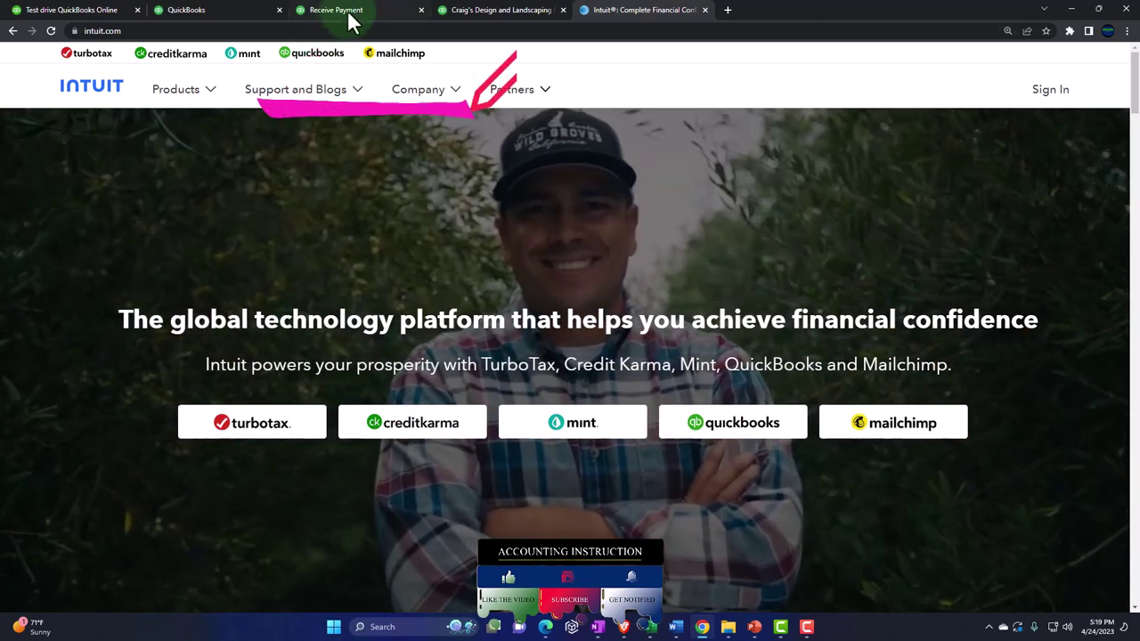
left_click(351, 16)
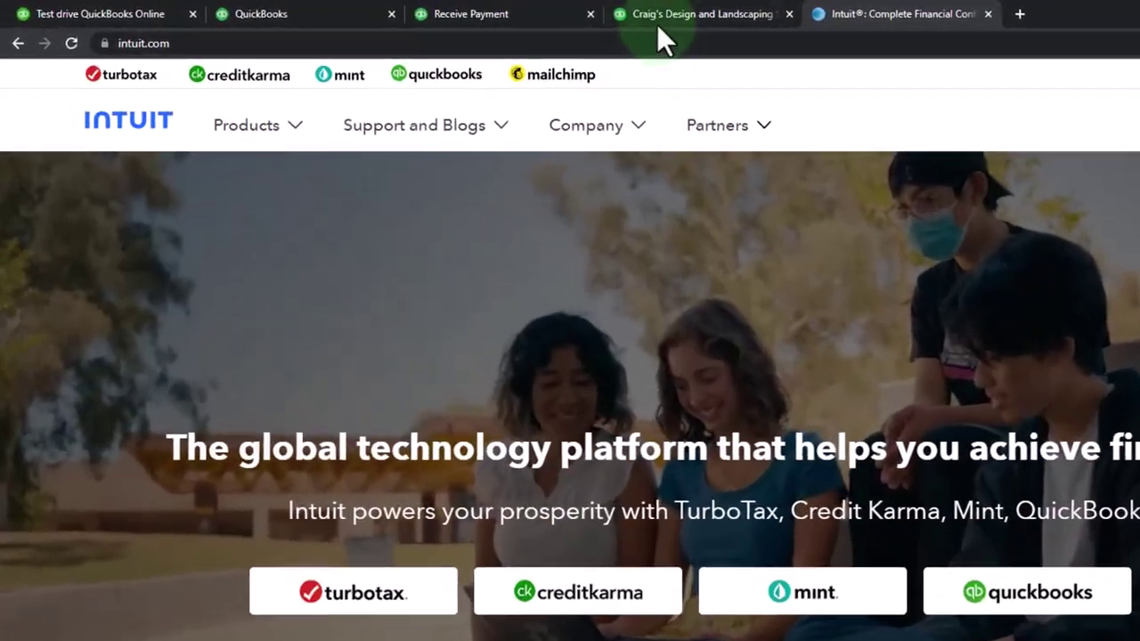
- Dismiss the Modern View feedback survey on the Profit and Loss report, then return to intuit.com
left_click(659, 23)
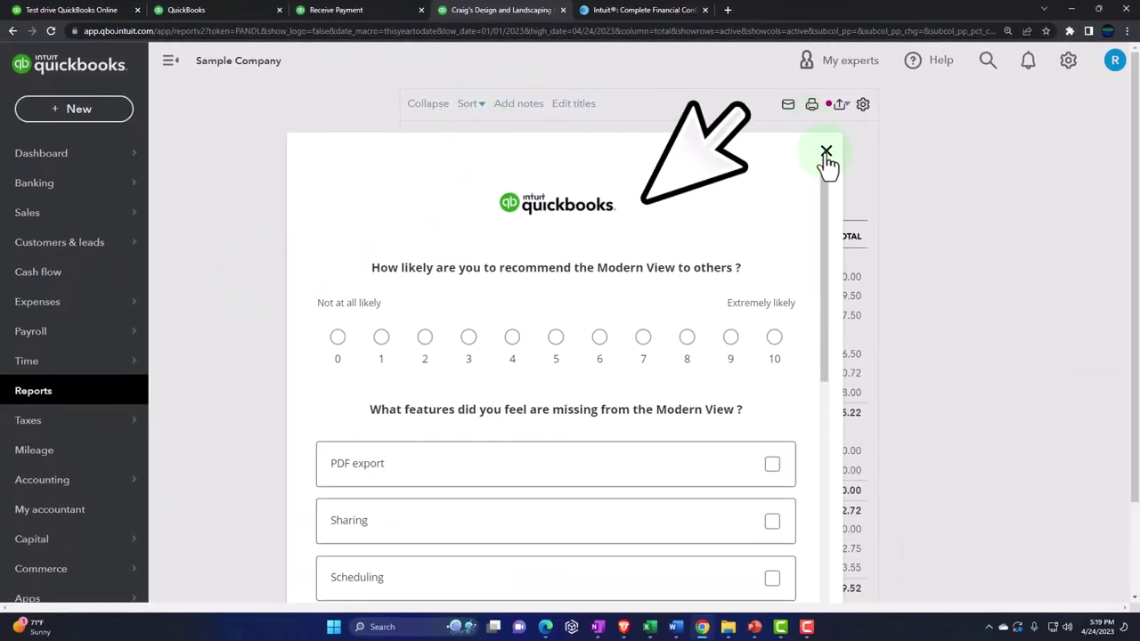
left_click(827, 153)
left_click(649, 10)
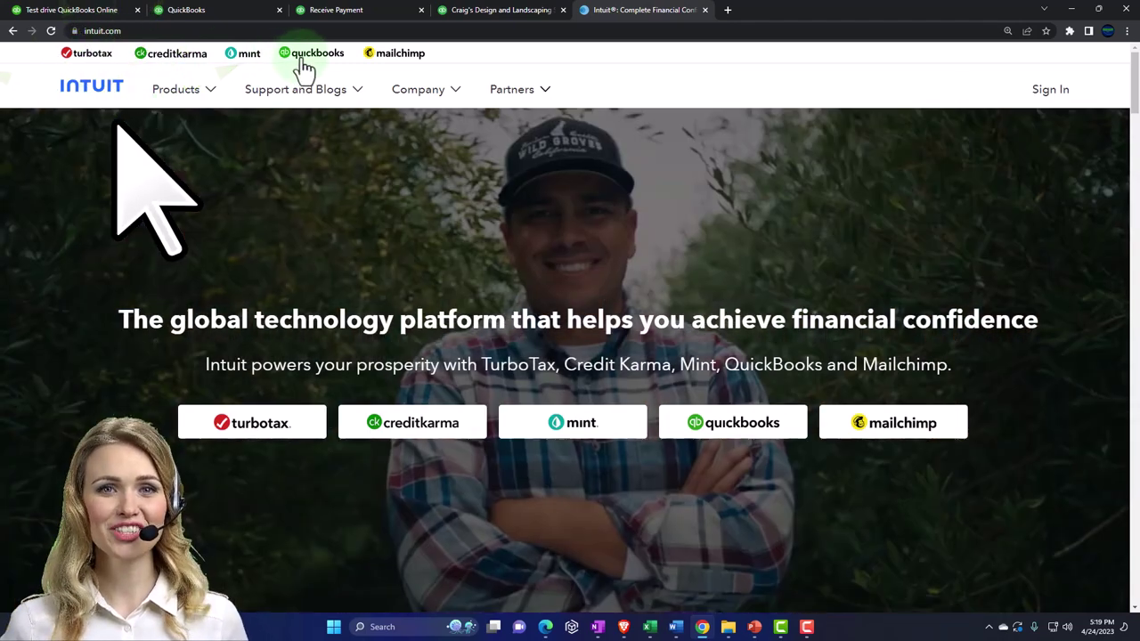
- Go to the QuickBooks site from Intuit and scroll down to its Products, Features, Resources and Partners footer links
left_click(304, 62)
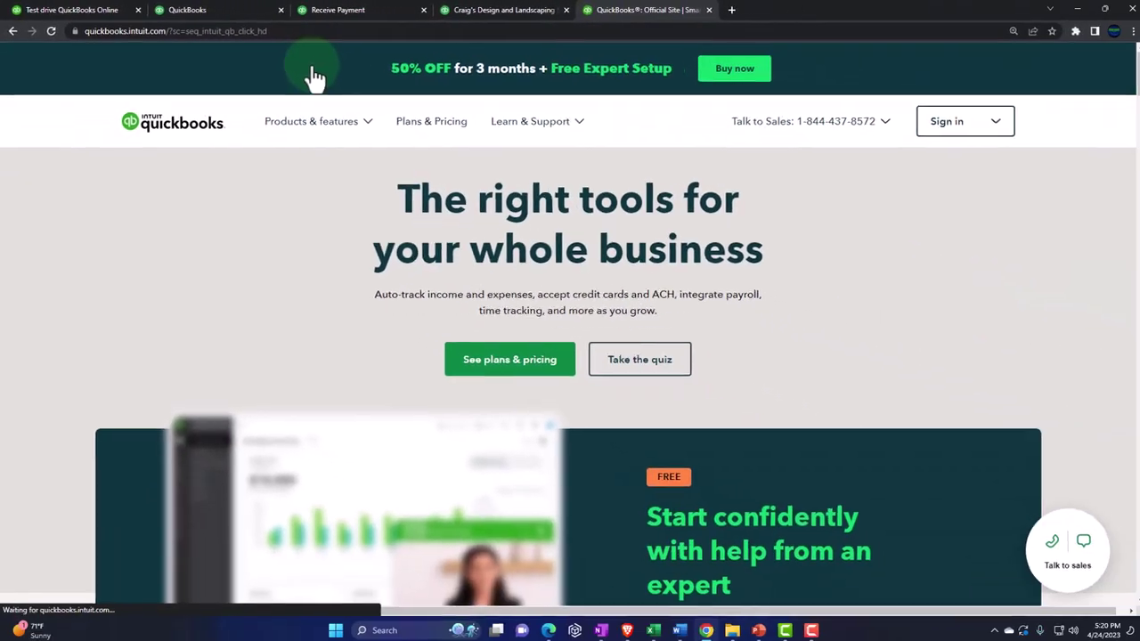
mouse_move(326, 106)
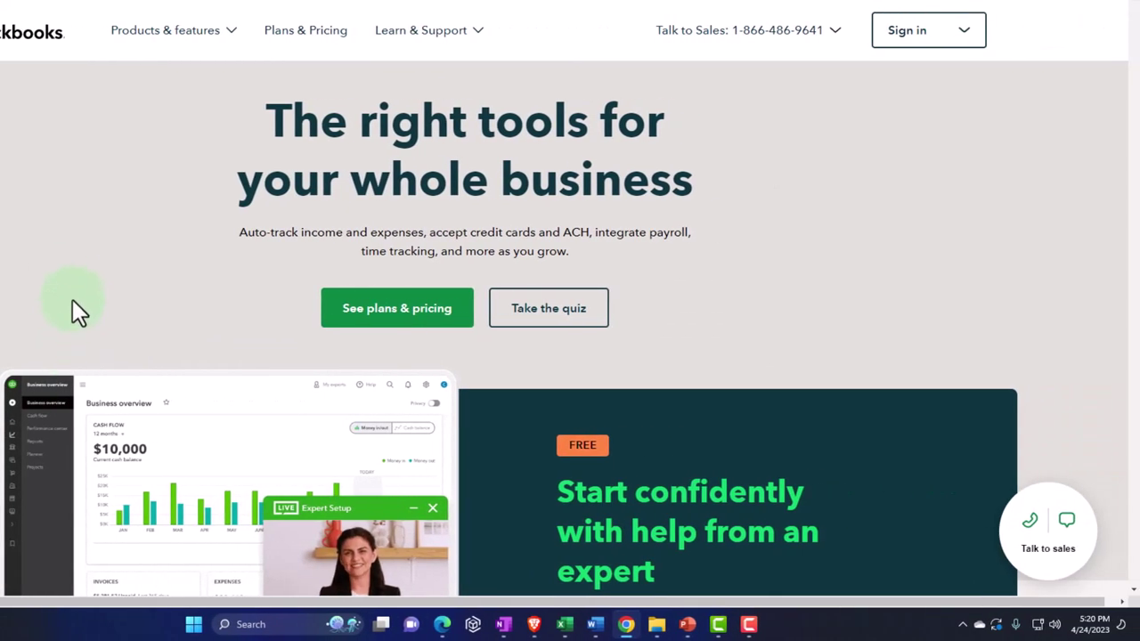
scroll(58, 278, "down", 5)
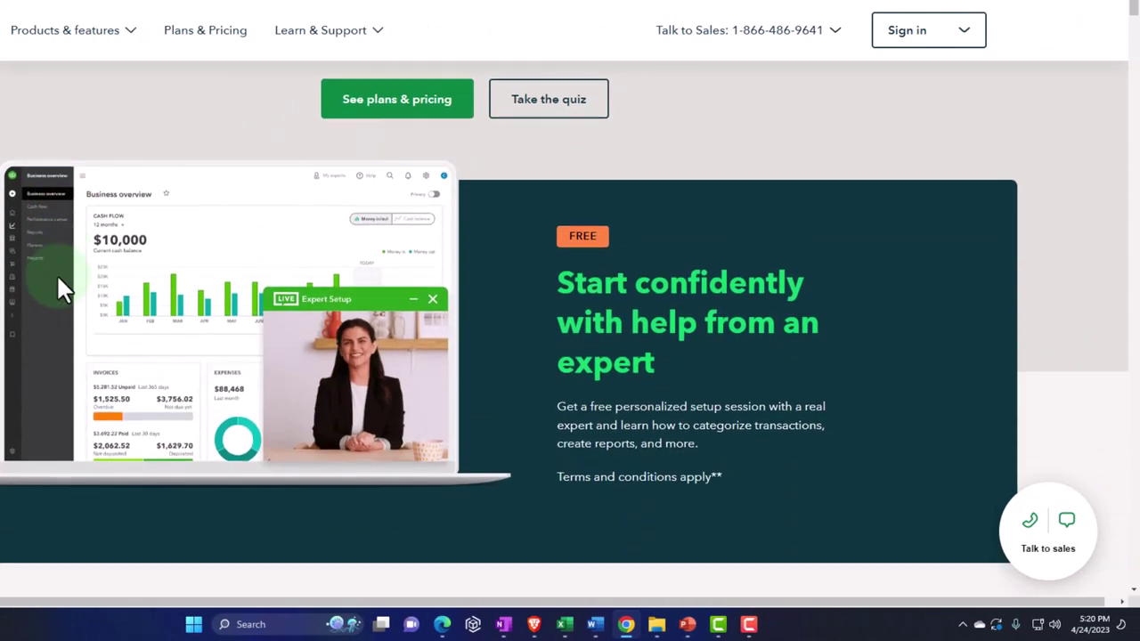
scroll(58, 286, "down", 2)
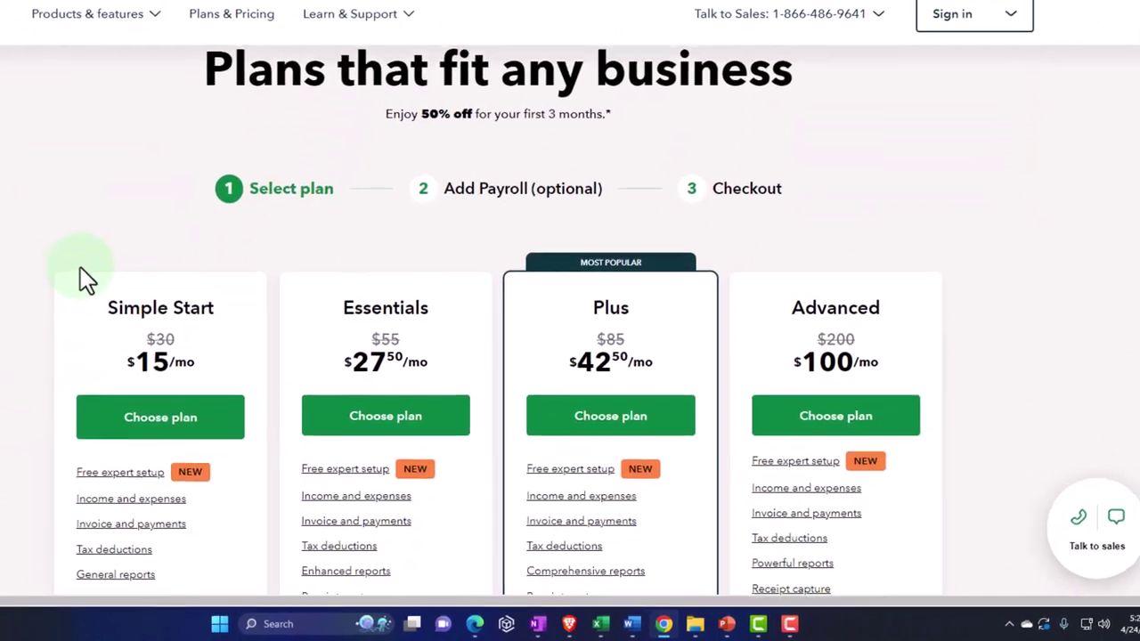
scroll(147, 255, "down", 1)
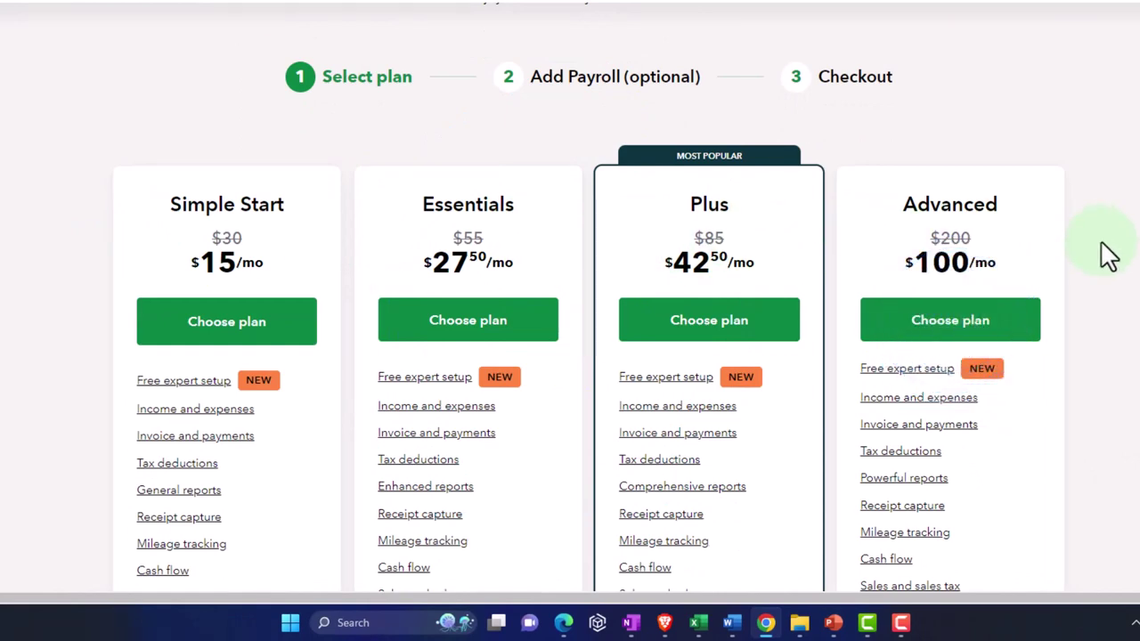
scroll(1108, 254, "down", 20)
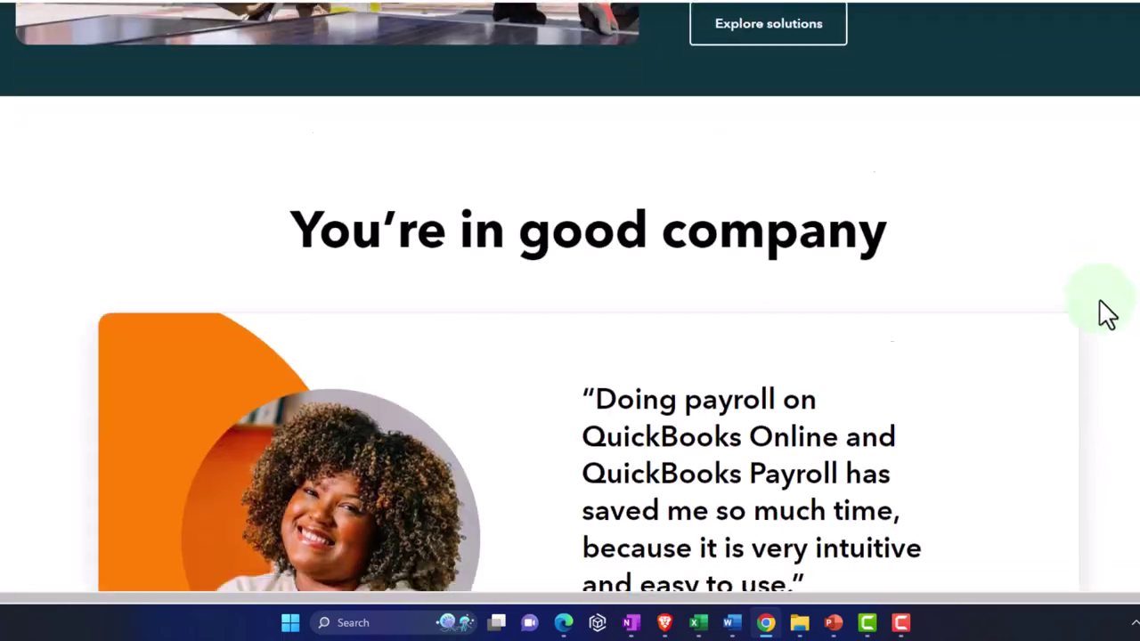
scroll(1099, 313, "down", 15)
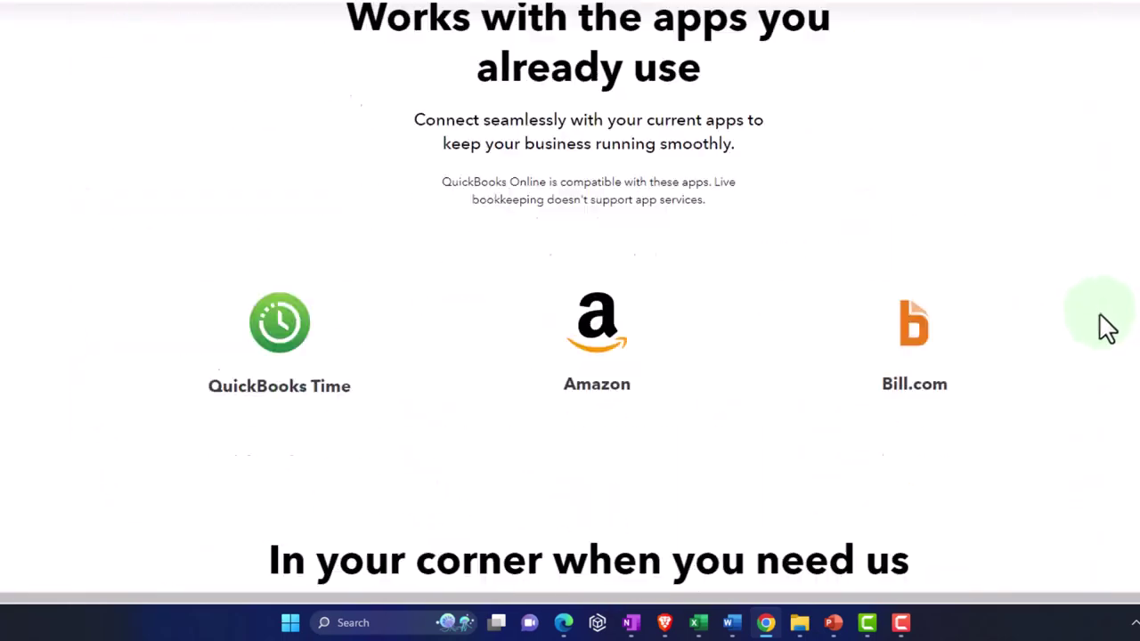
scroll(1107, 330, "down", 5)
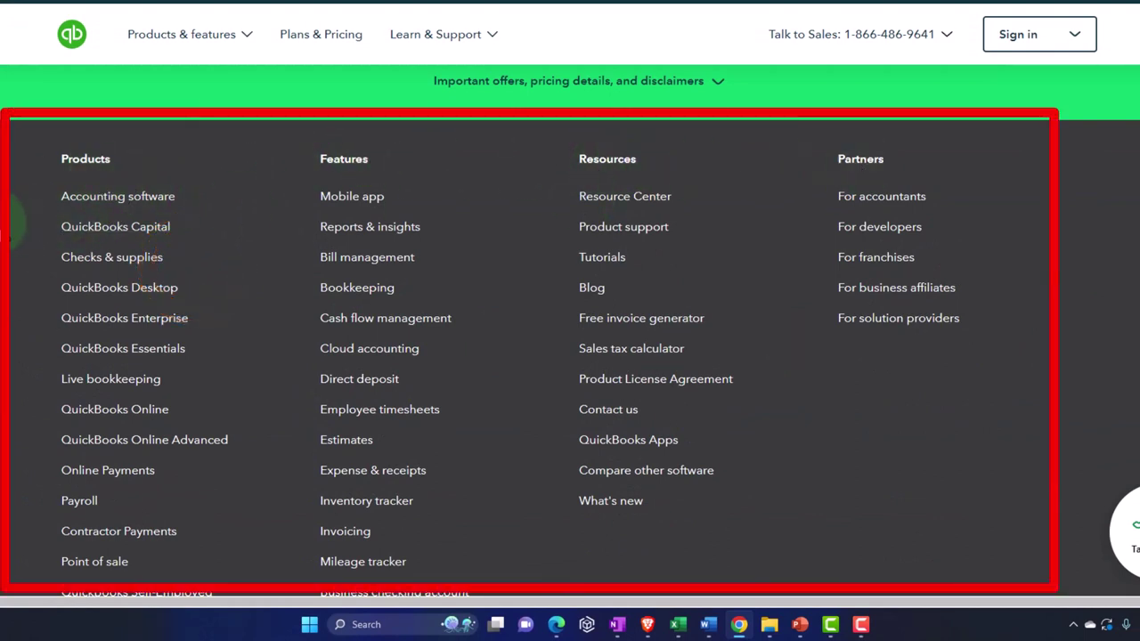
- Open the QuickBooks Online product page and reveal plan prices: Simple Start $15 through Advanced $100
scroll(570, 356, "down", 1)
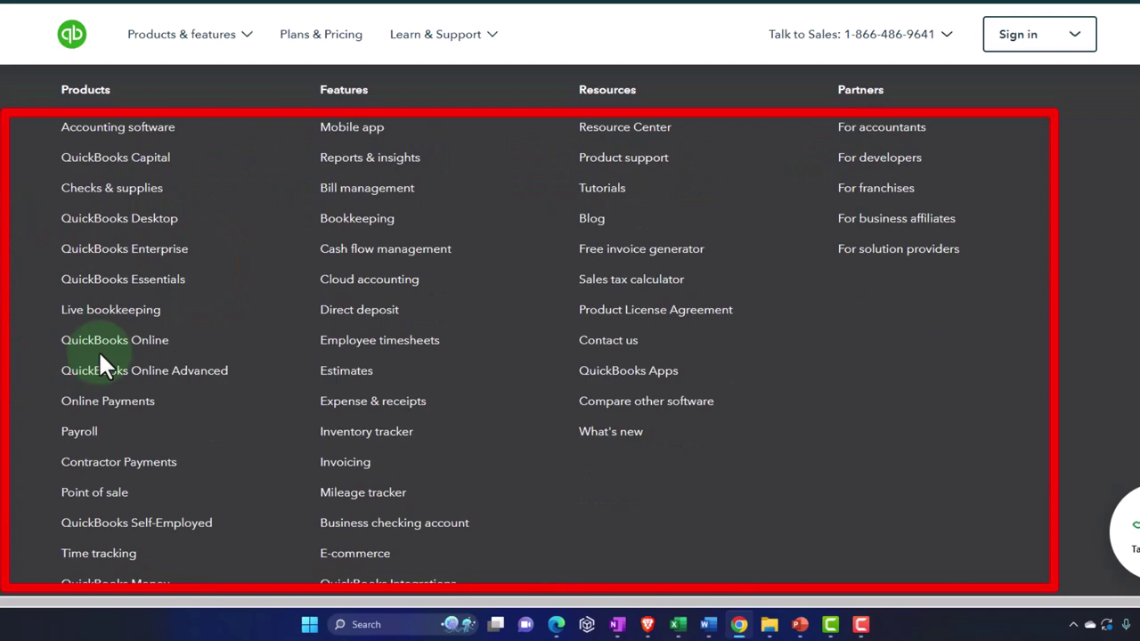
left_click(110, 355)
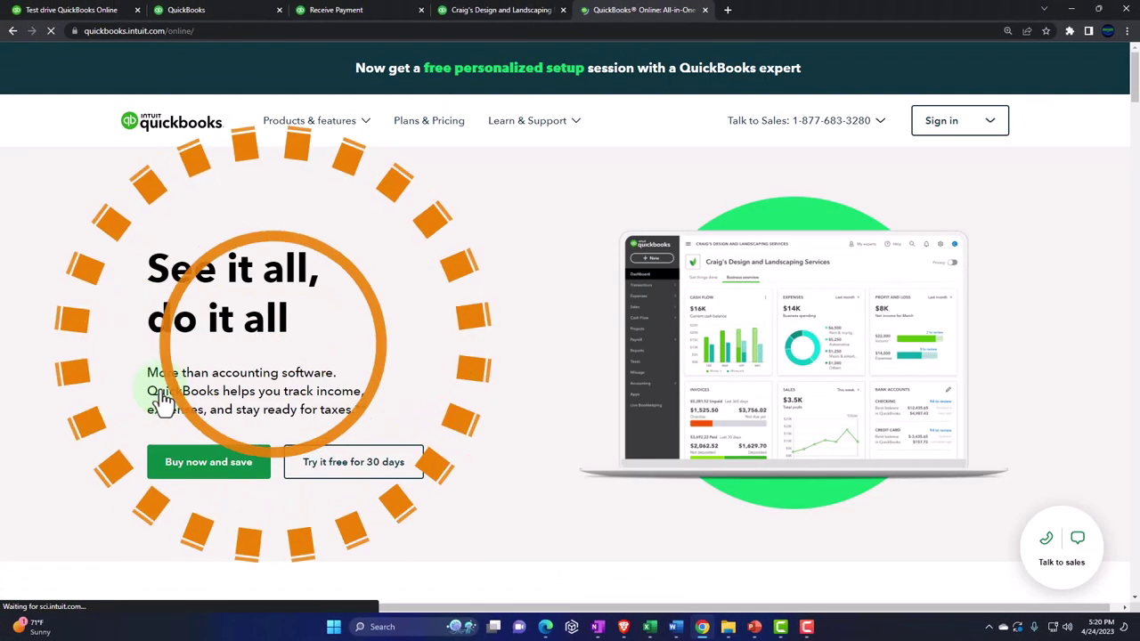
scroll(100, 332, "down", 4)
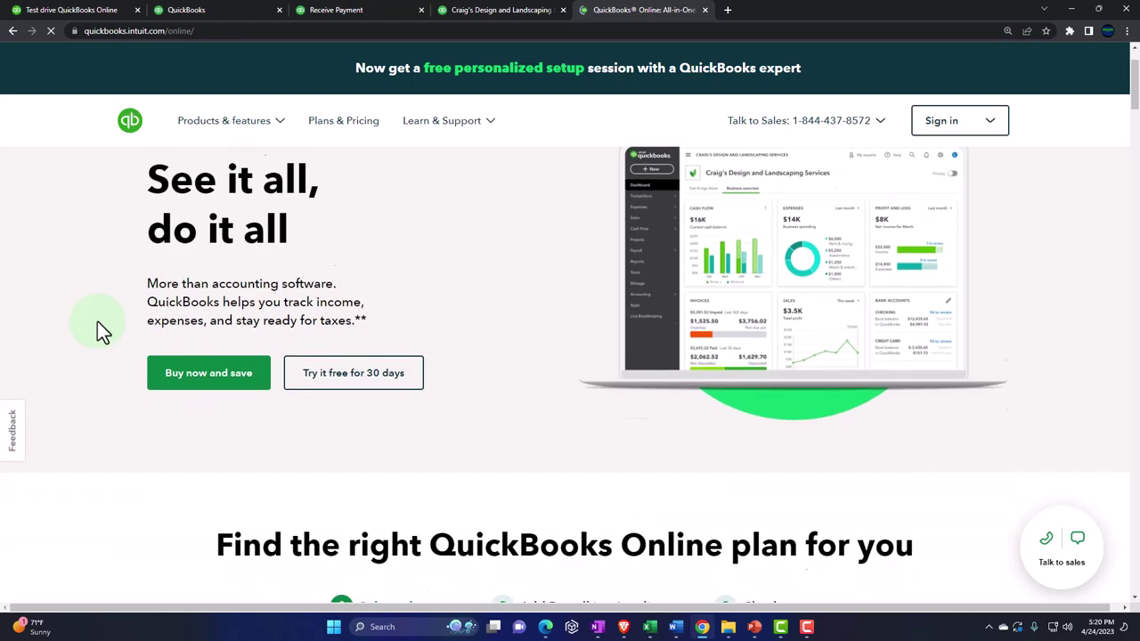
scroll(100, 331, "down", 3)
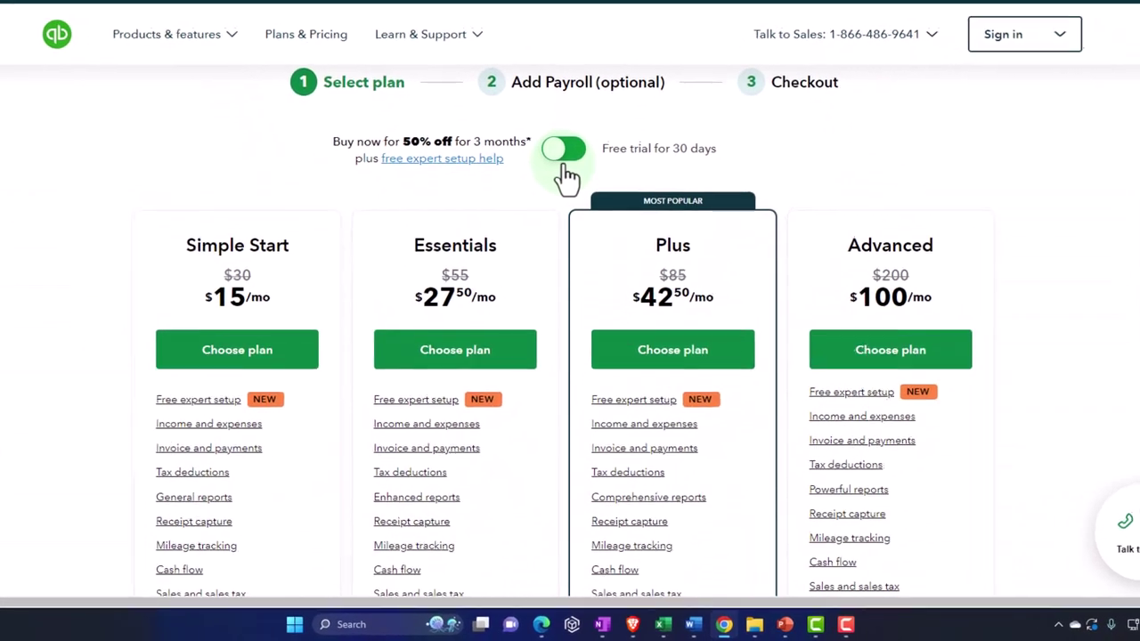
left_click(565, 153)
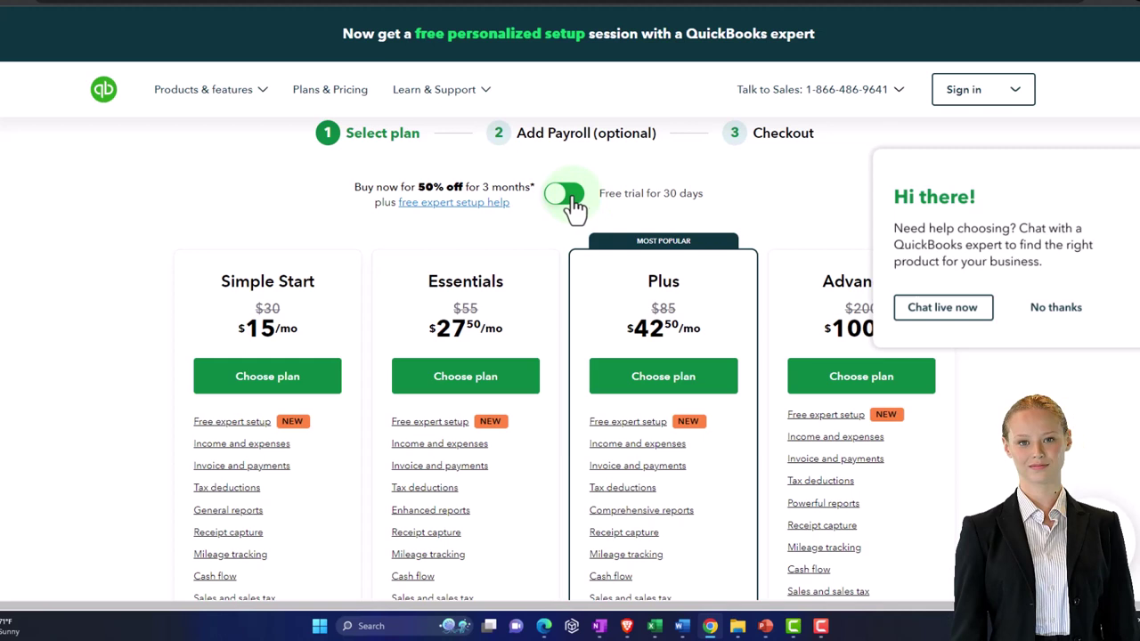
left_click(563, 207)
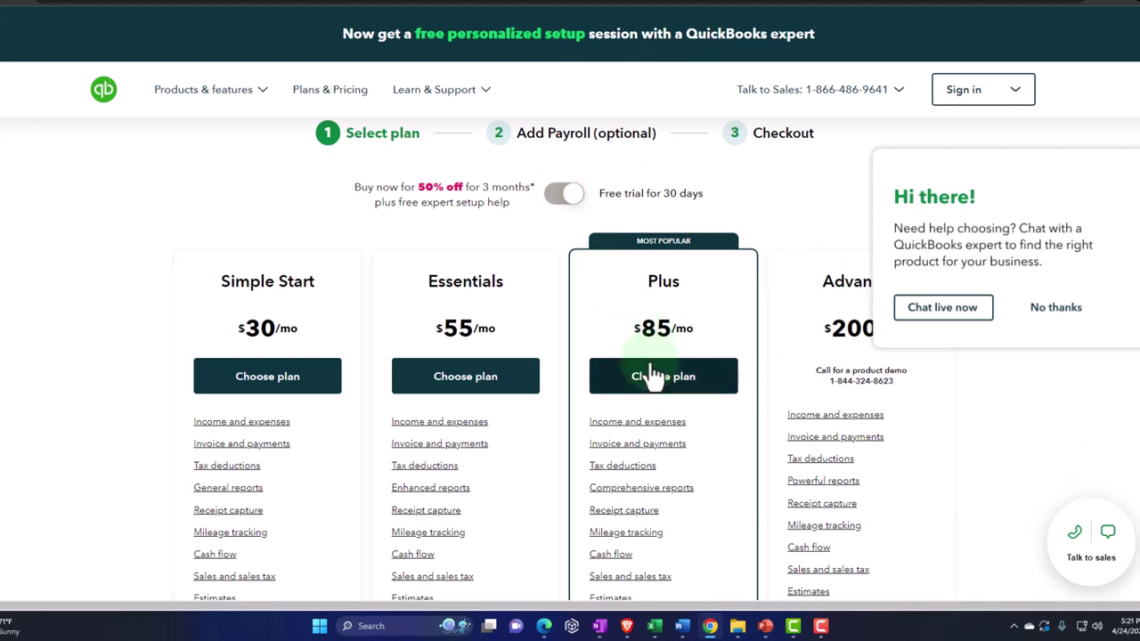
left_click(566, 194)
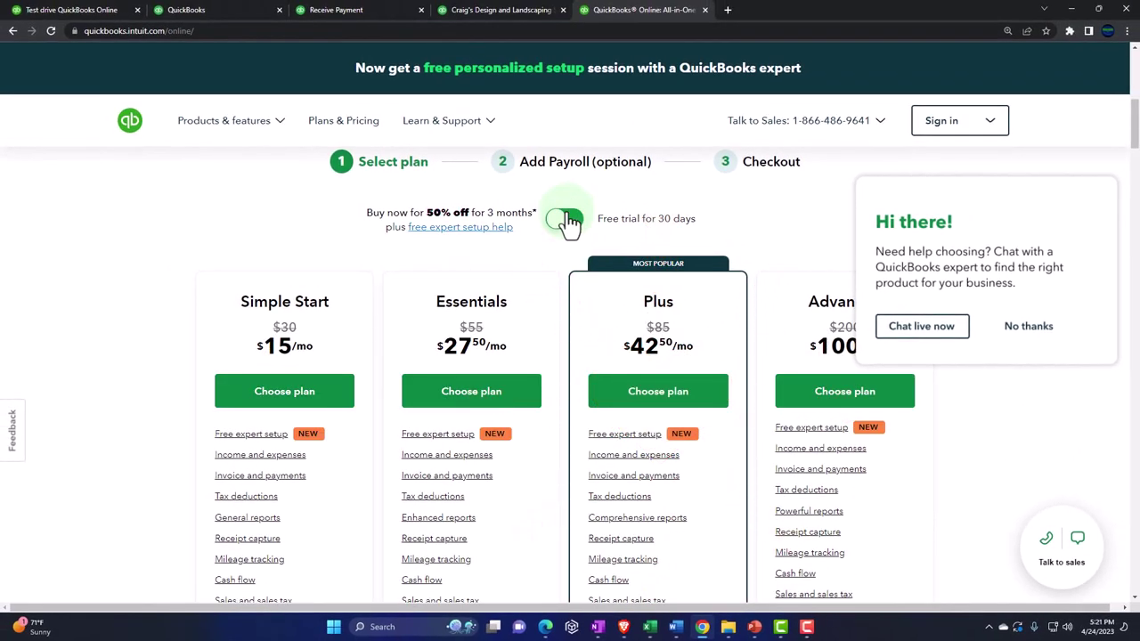
left_click(568, 220)
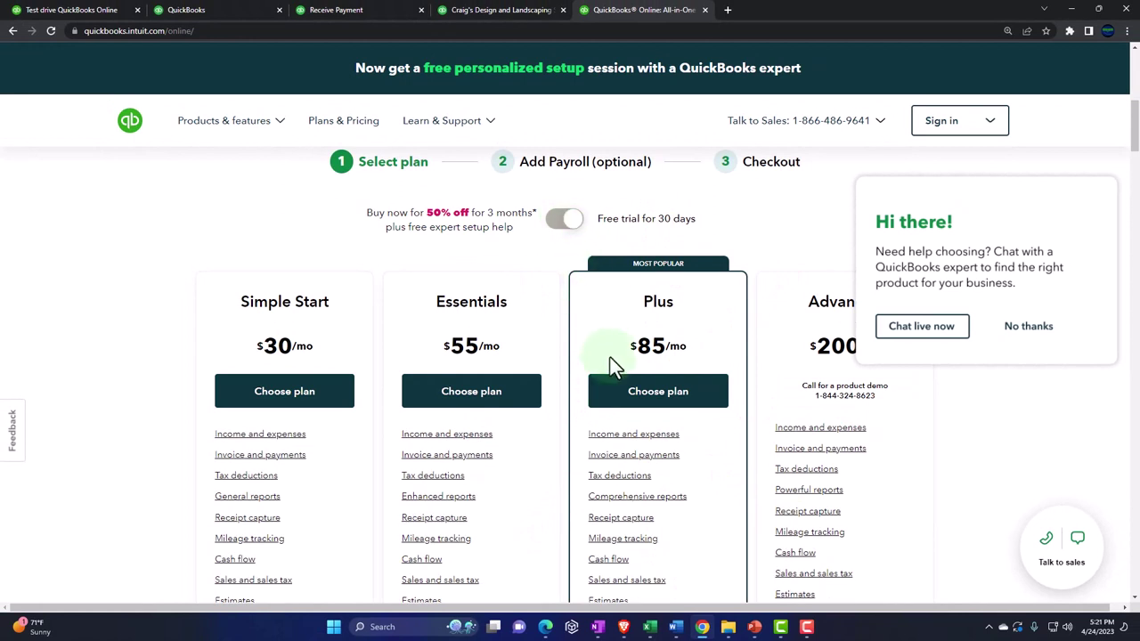
left_click(567, 220)
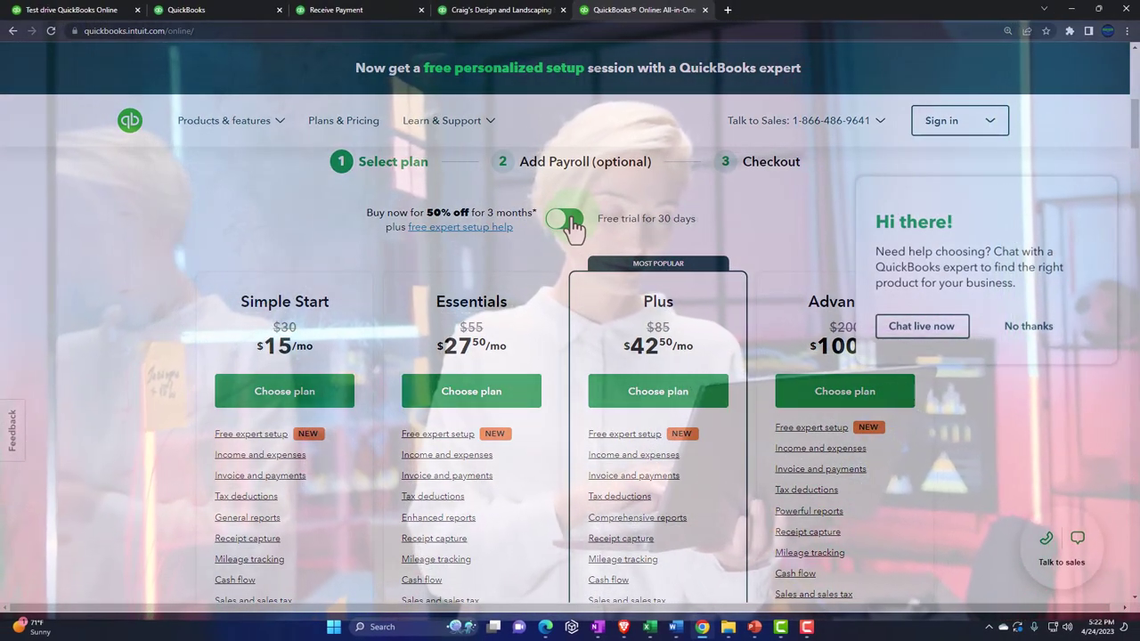
left_click(571, 220)
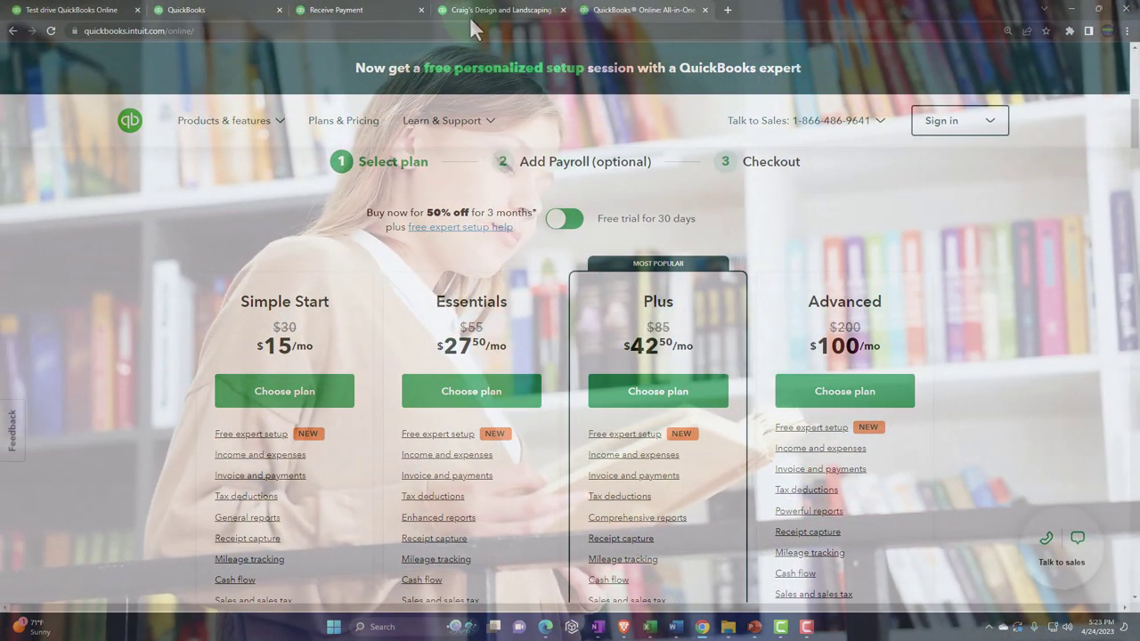
left_click(468, 18)
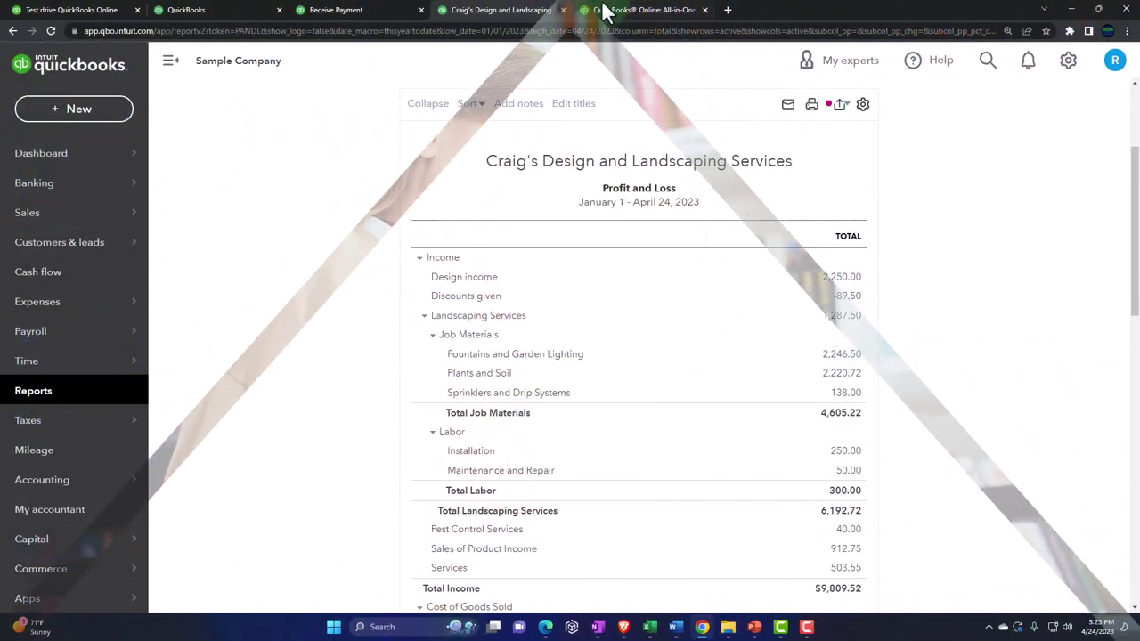
left_click(608, 12)
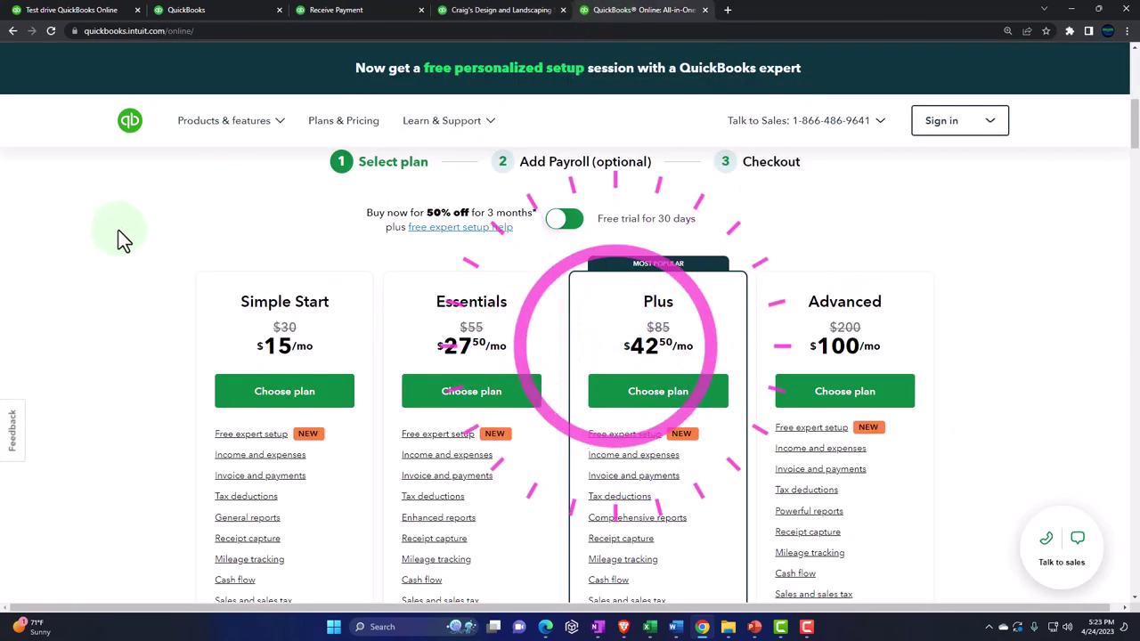